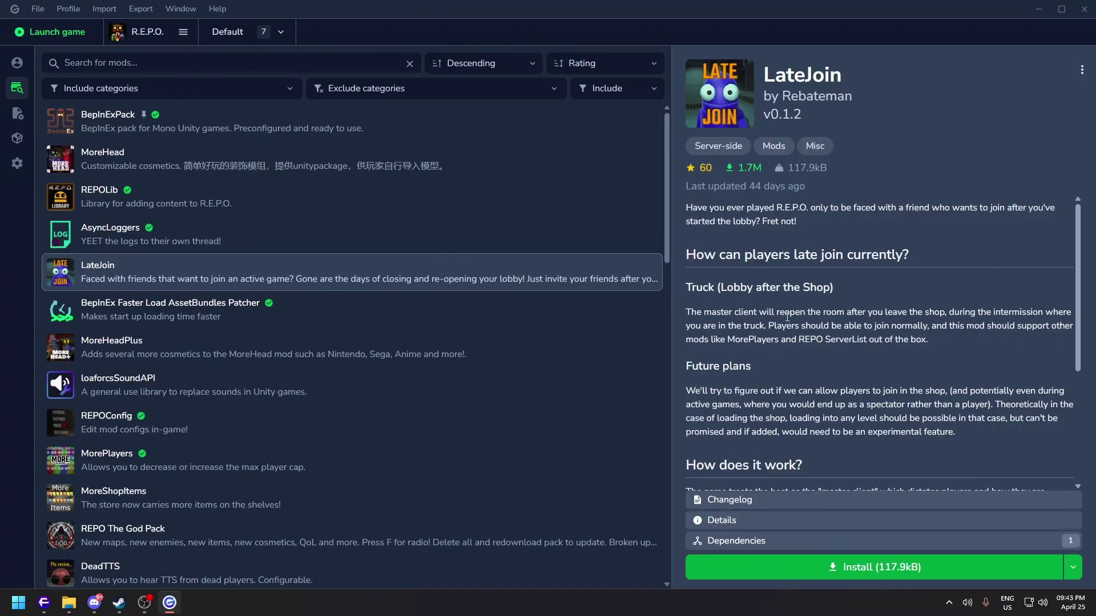
Install the LateJoin mod
click(748, 569)
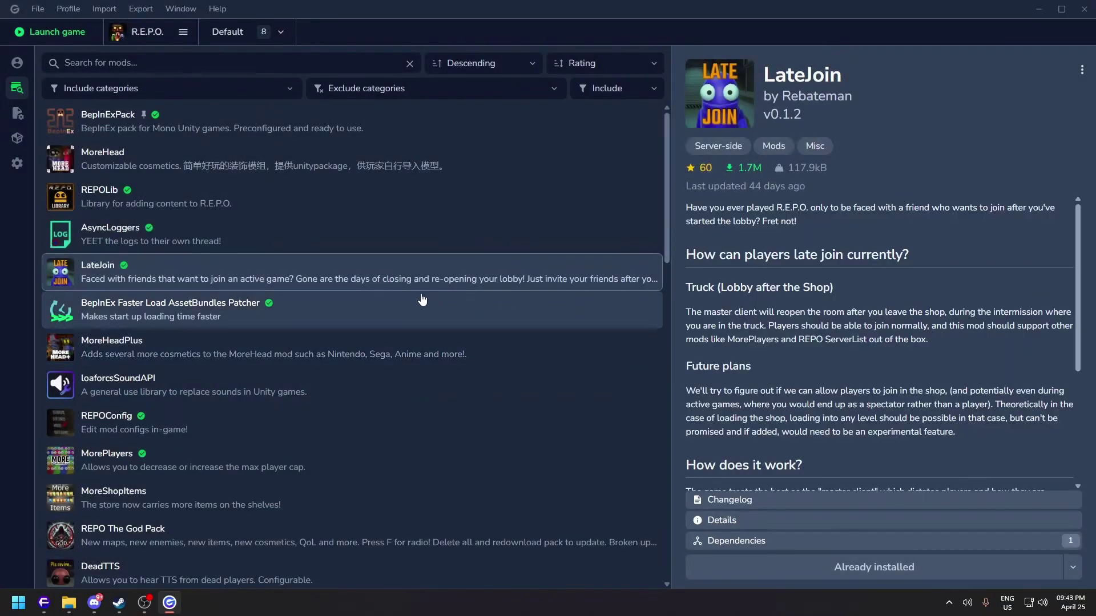
Find the Wesleys Enemies mod further down the mod list and examine the enemies shown in its description
scroll(408, 306, down, 6)
click(409, 306)
click(206, 360)
scroll(214, 343, down, 1)
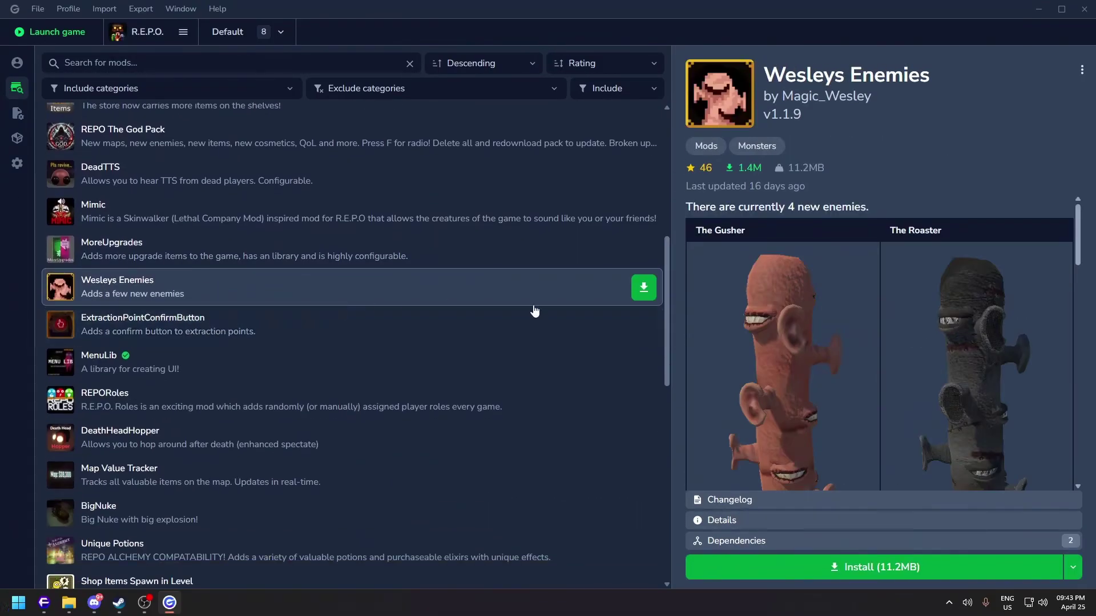
scroll(790, 308, down, 6)
scroll(797, 316, down, 3)
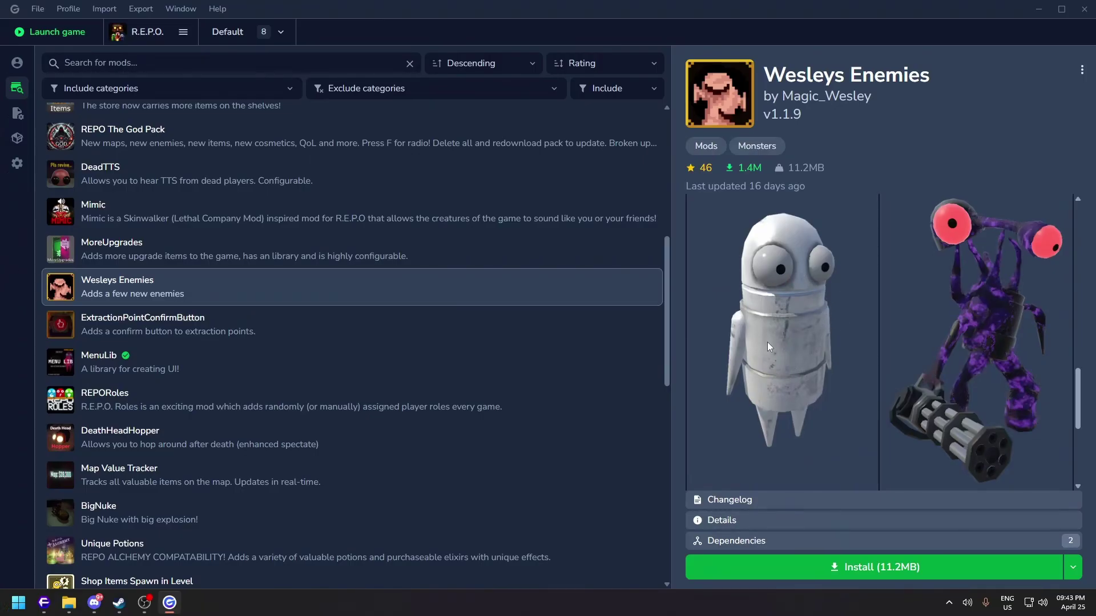
scroll(796, 283, down, 2)
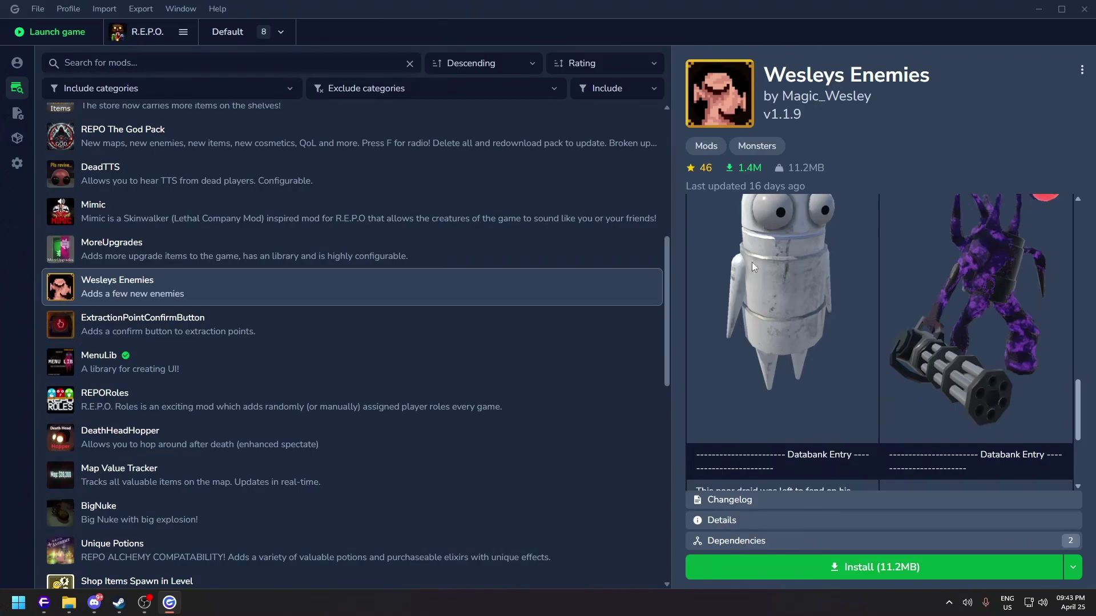
scroll(781, 324, up, 4)
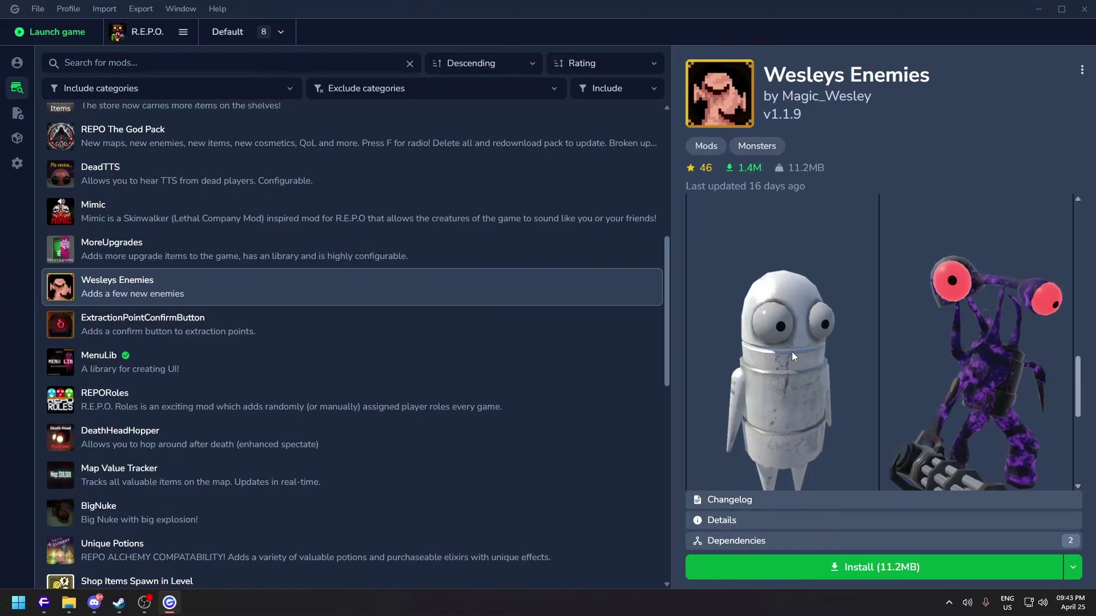
scroll(793, 332, up, 6)
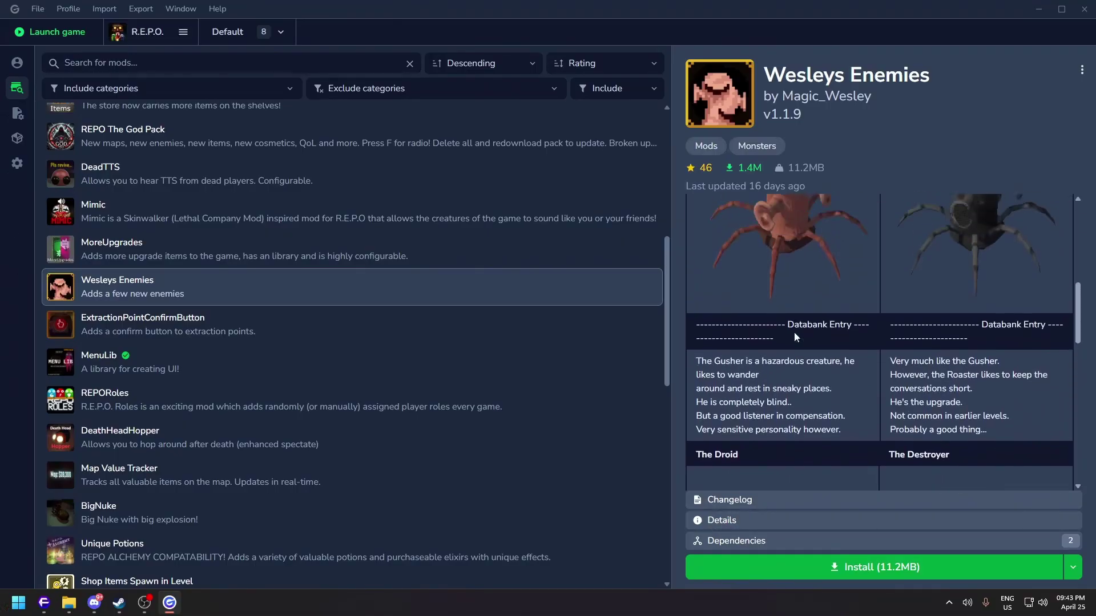
Browse further through the mod list and preview the Shop Items Spawn in Level and MinecraftStrongholdLevel mods
scroll(211, 340, down, 2)
click(217, 345)
scroll(342, 354, down, 7)
scroll(245, 320, up, 3)
click(240, 246)
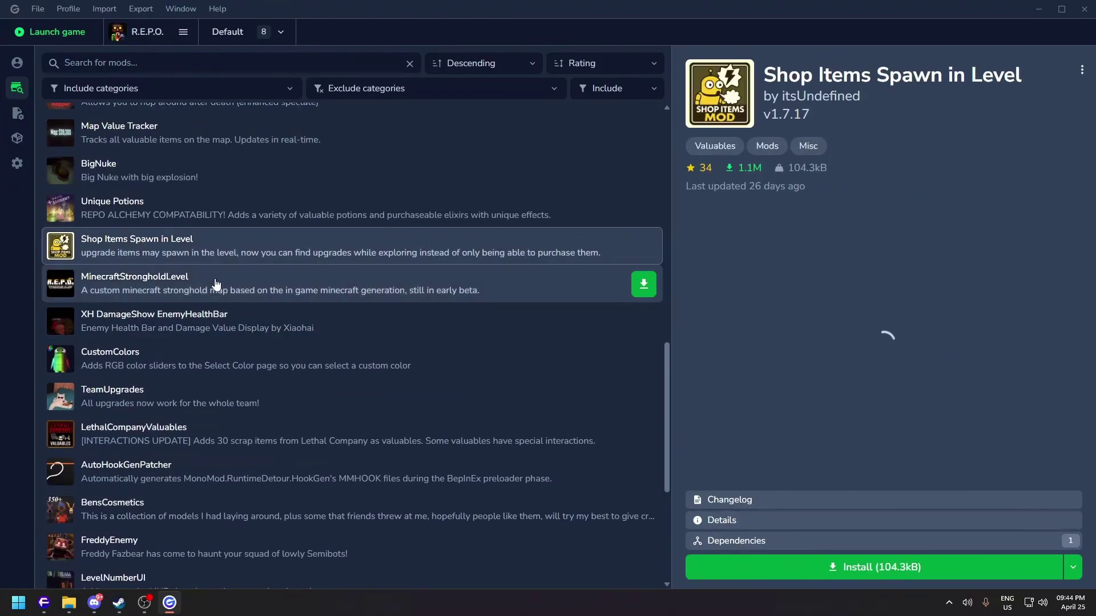
click(249, 283)
scroll(899, 278, down, 3)
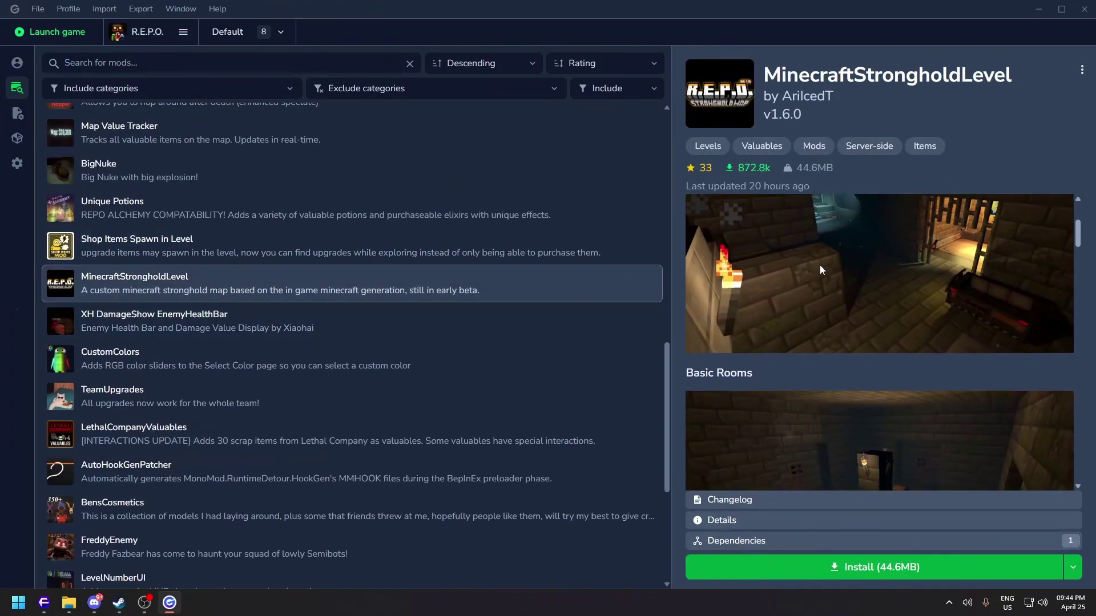
scroll(831, 269, down, 2)
scroll(345, 412, down, 1)
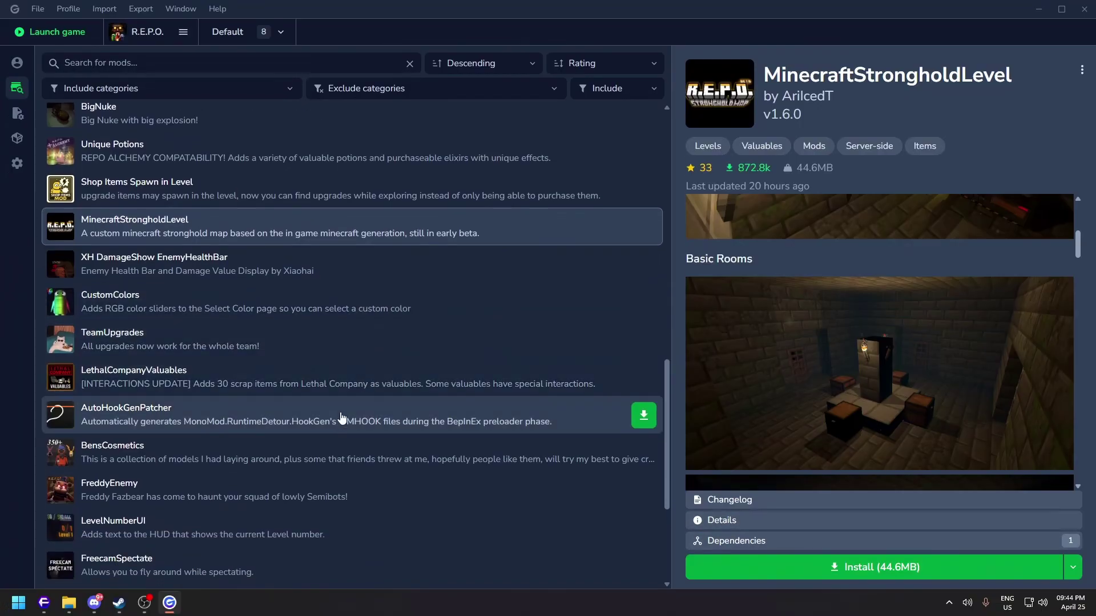
Look further down the mod list and read the description of the FreddyEnemy mod
scroll(345, 412, down, 6)
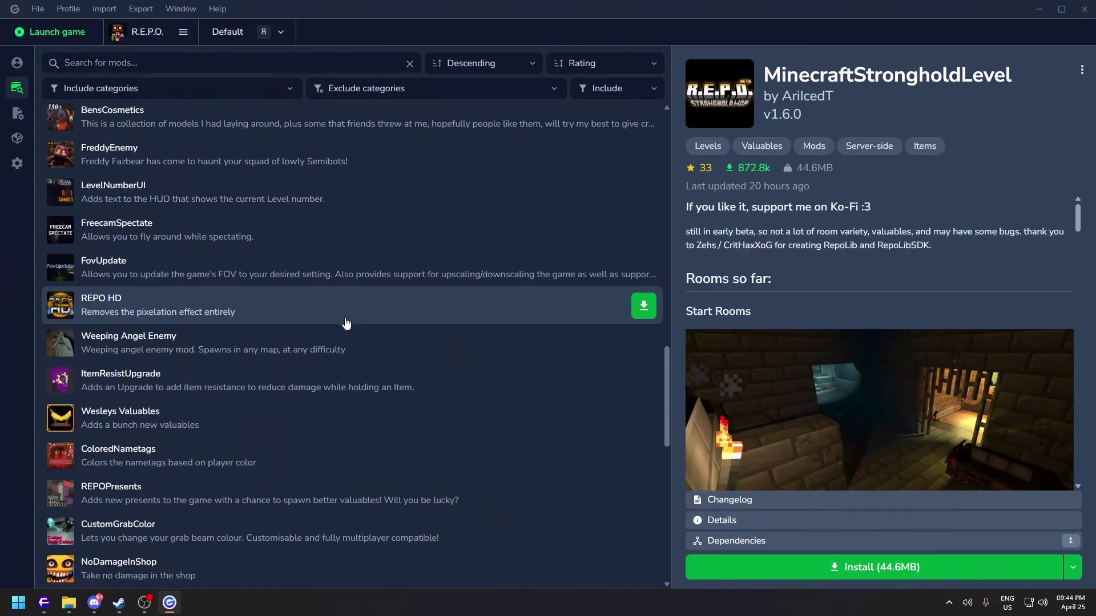
scroll(365, 348, up, 10)
scroll(392, 376, down, 7)
click(476, 385)
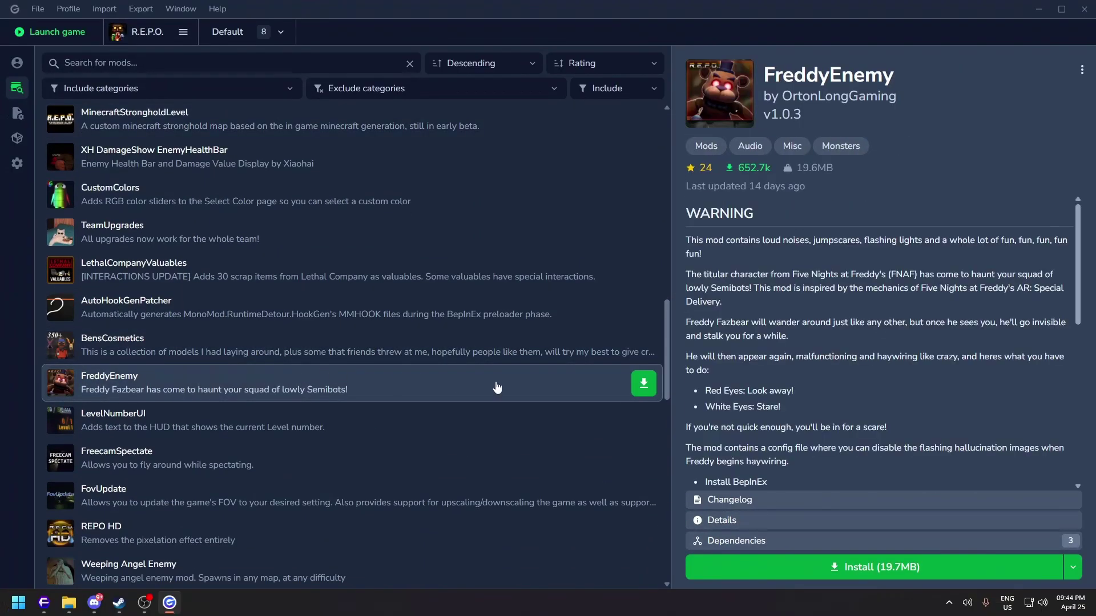
scroll(794, 381, down, 8)
scroll(794, 381, up, 8)
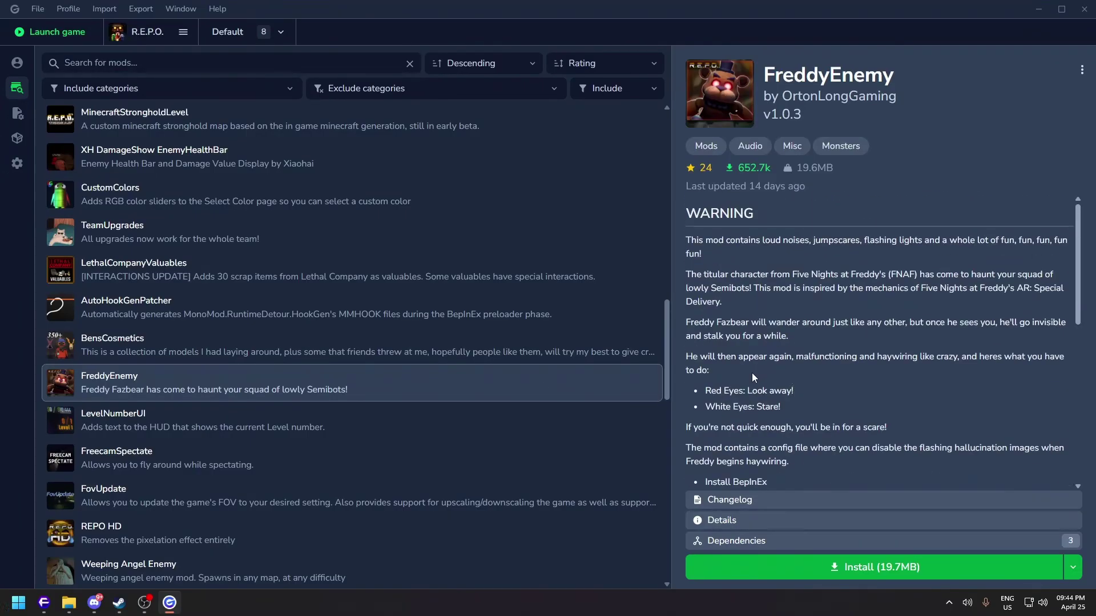
scroll(244, 361, down, 3)
Search the mods for "chicken" and open the details of the first listed ChickenJockey mod
scroll(240, 354, up, 7)
scroll(240, 355, up, 10)
click(130, 63)
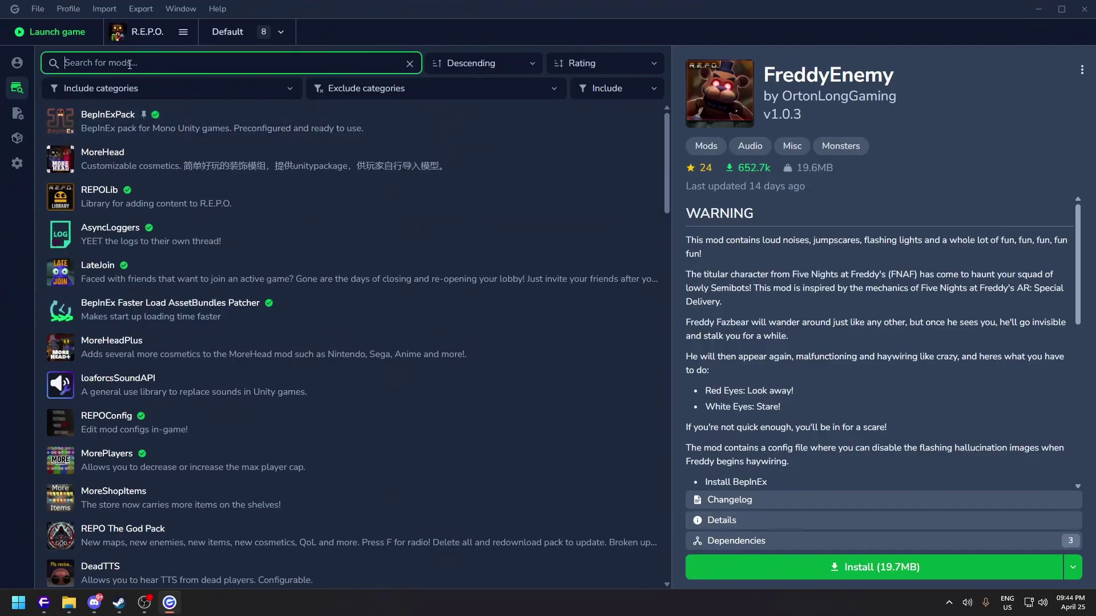
text(chicken)
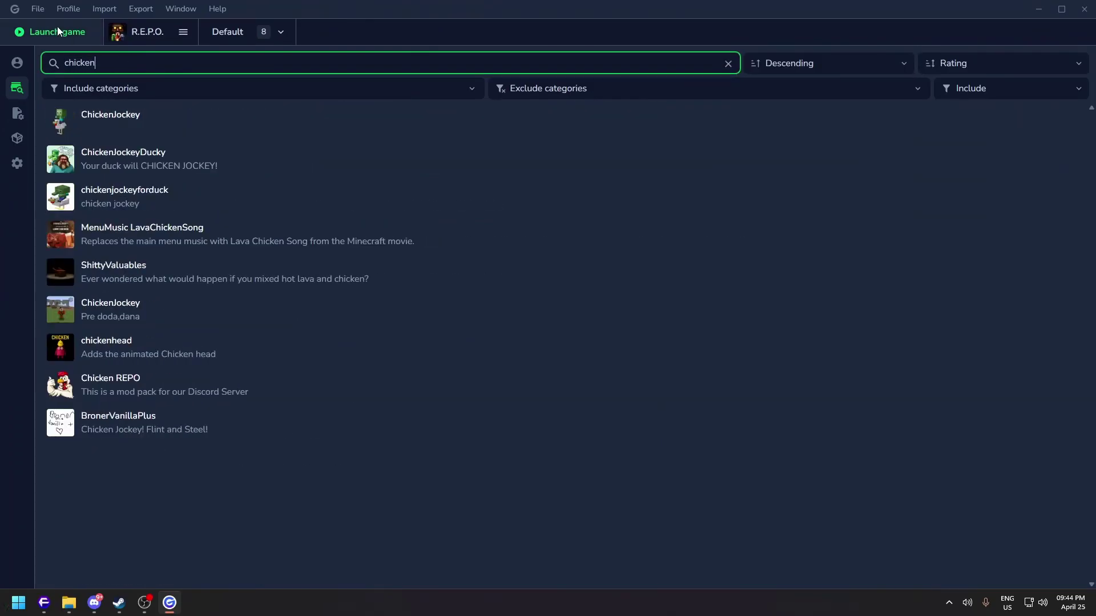
click(132, 118)
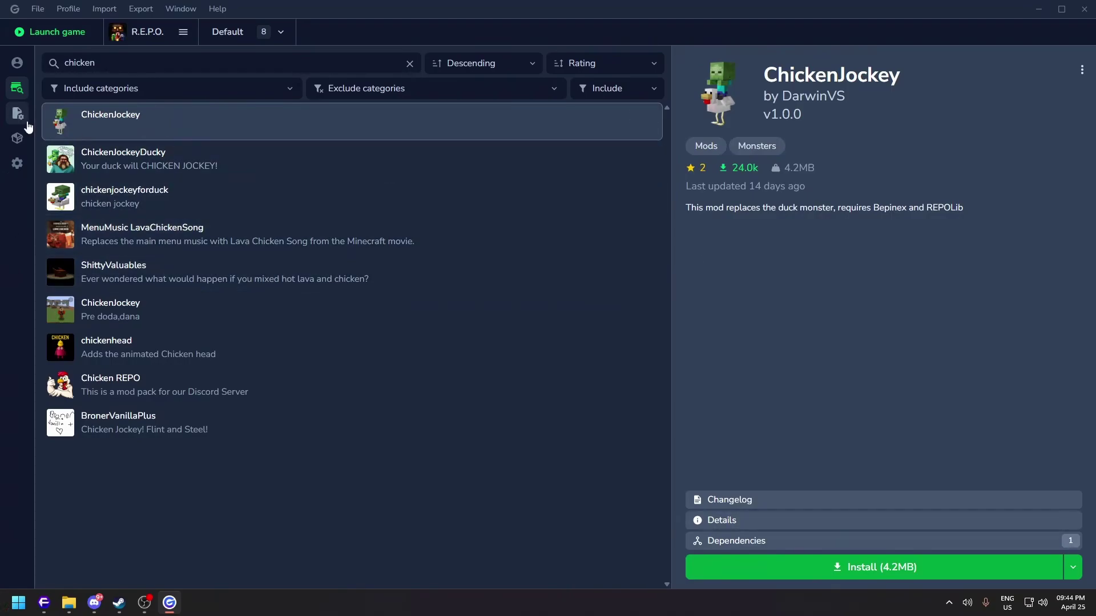
Go to the profile's installed mods and apply the available MenuLib update to version 2.3.0
click(18, 65)
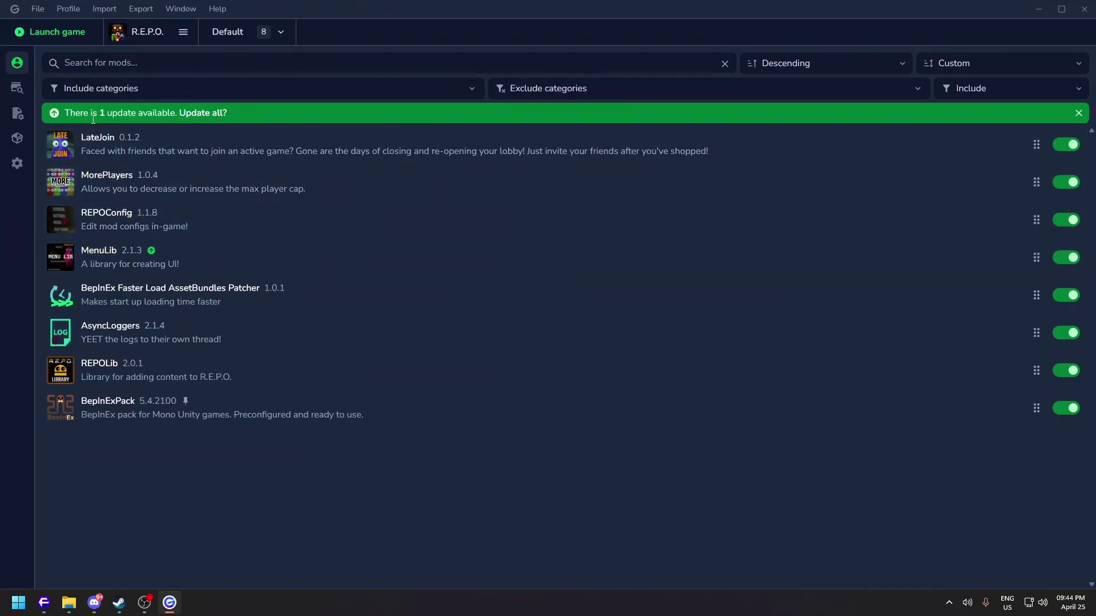
drag(73, 113, 163, 114)
click(159, 113)
click(205, 114)
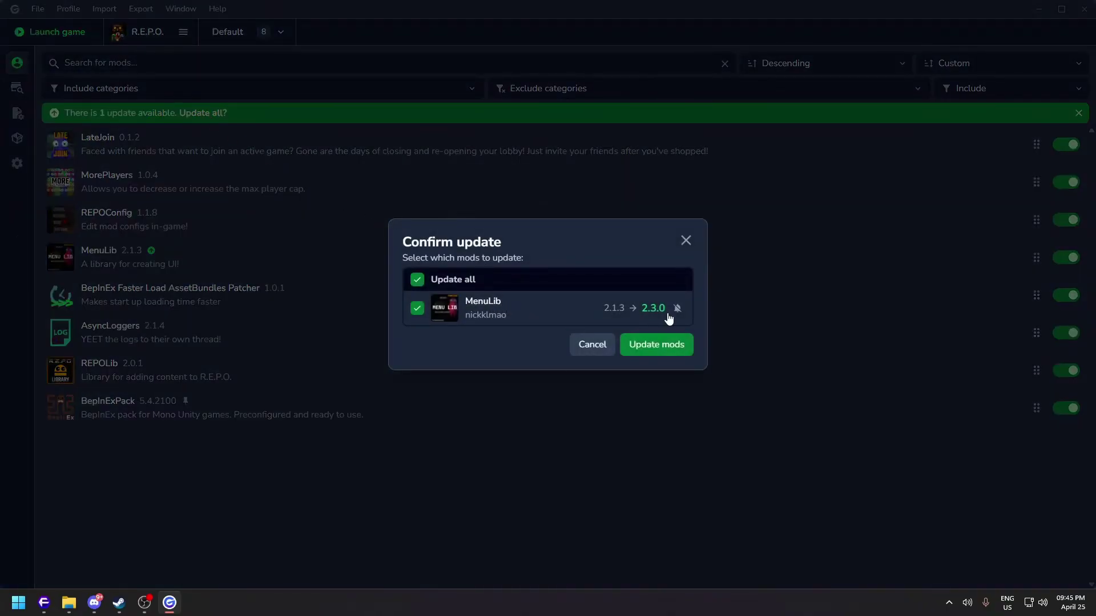
click(660, 353)
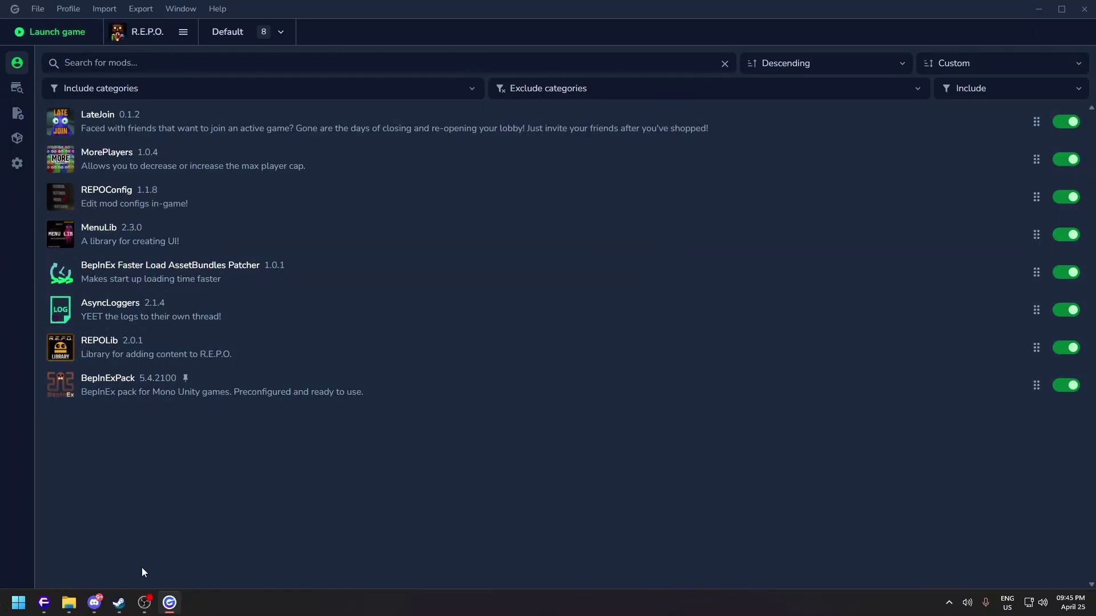
Switch to Steam, view the R.E.P.O. library page, and return to the mod manager
click(114, 604)
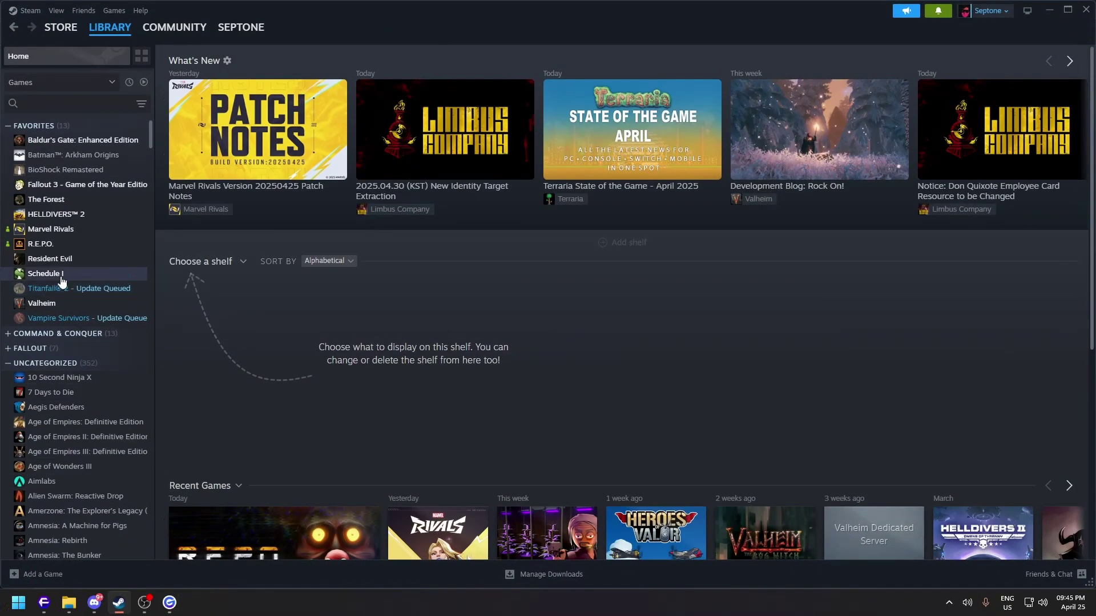
click(48, 245)
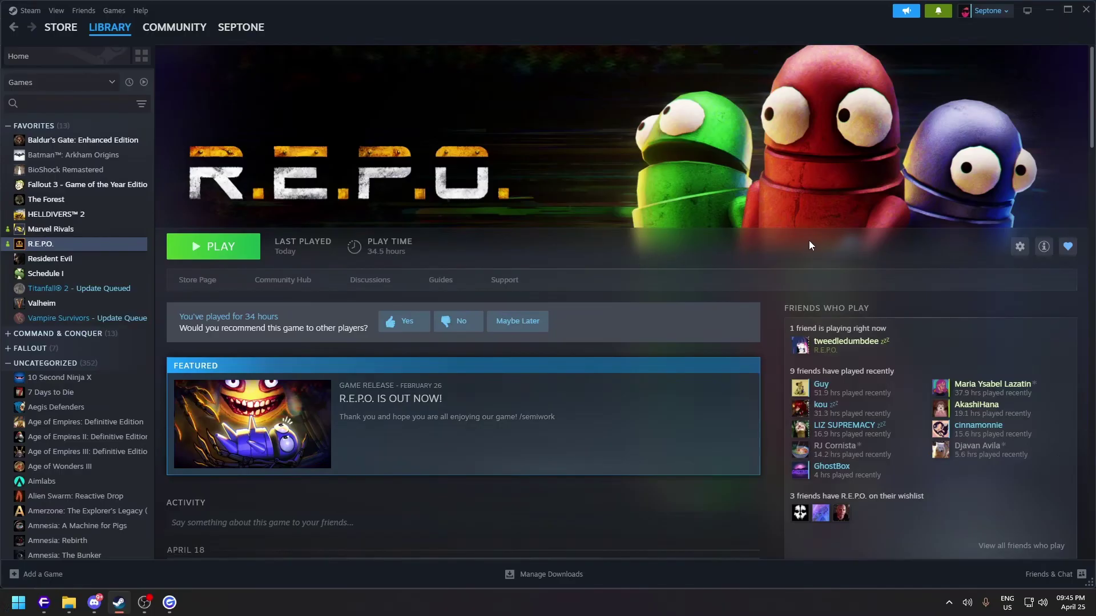
click(1049, 11)
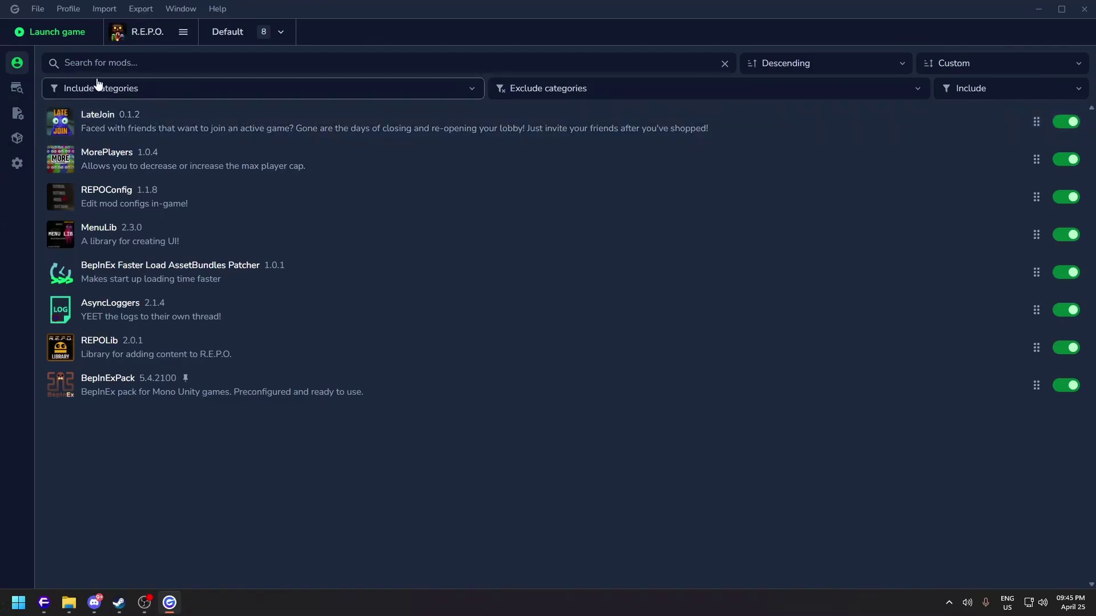
Launch R.E.P.O. with the installed mods, view the game's list of configurable mods, and return to its main menu
click(54, 33)
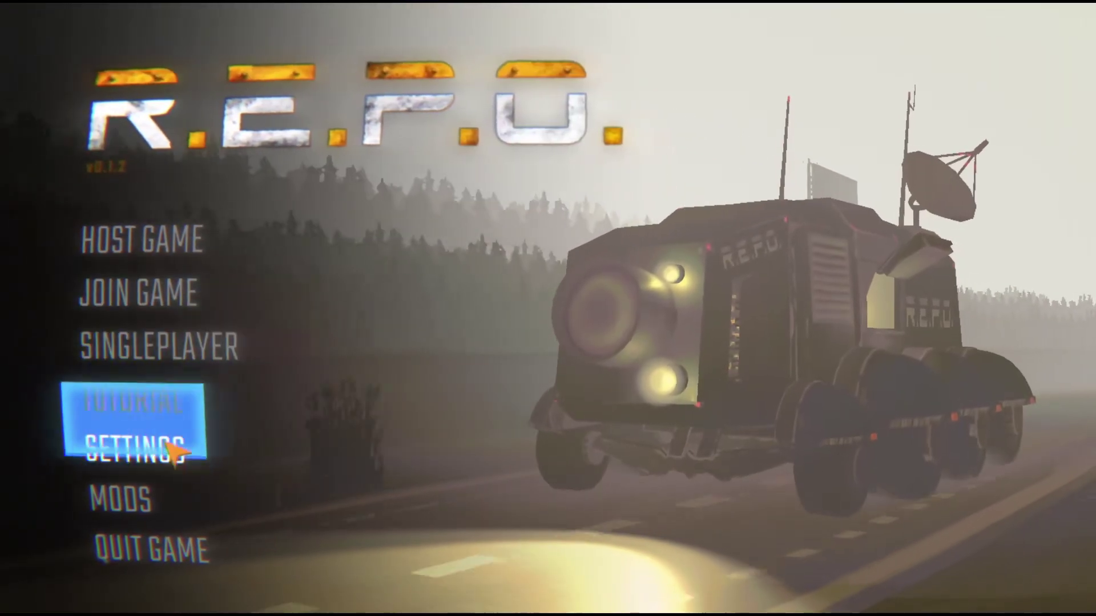
click(143, 508)
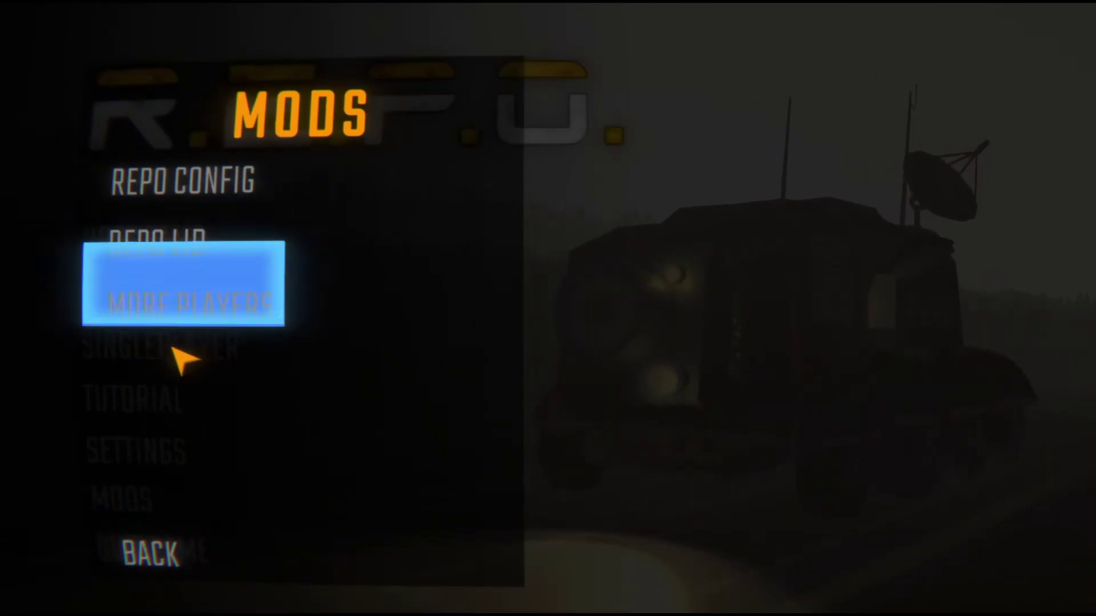
click(182, 555)
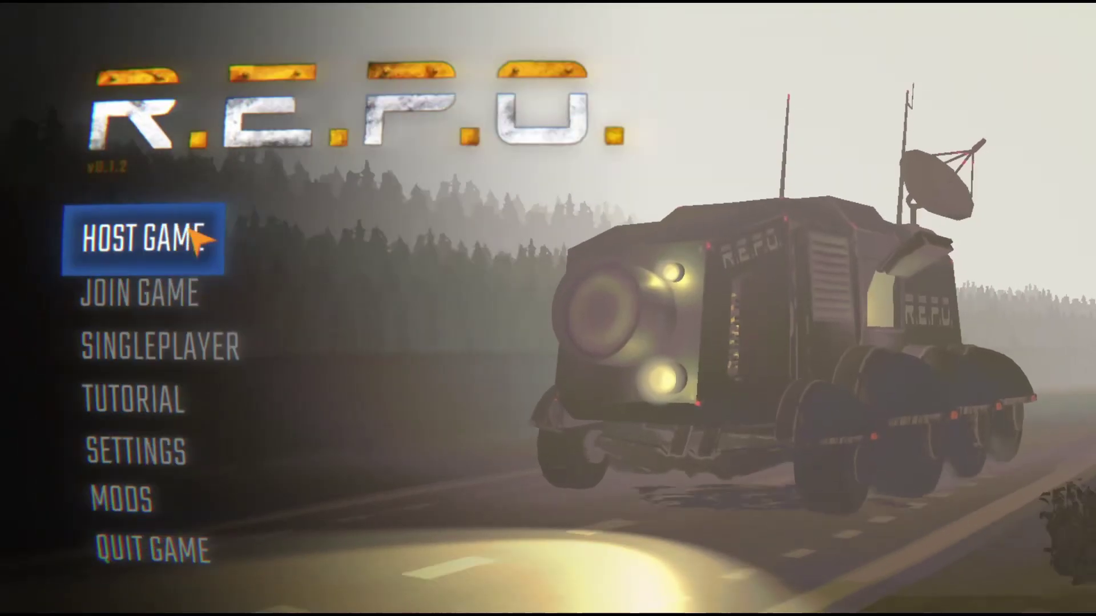
Go through hosting a game up to the new game prompt, decline it, and leave the saved games screen
click(208, 246)
click(465, 429)
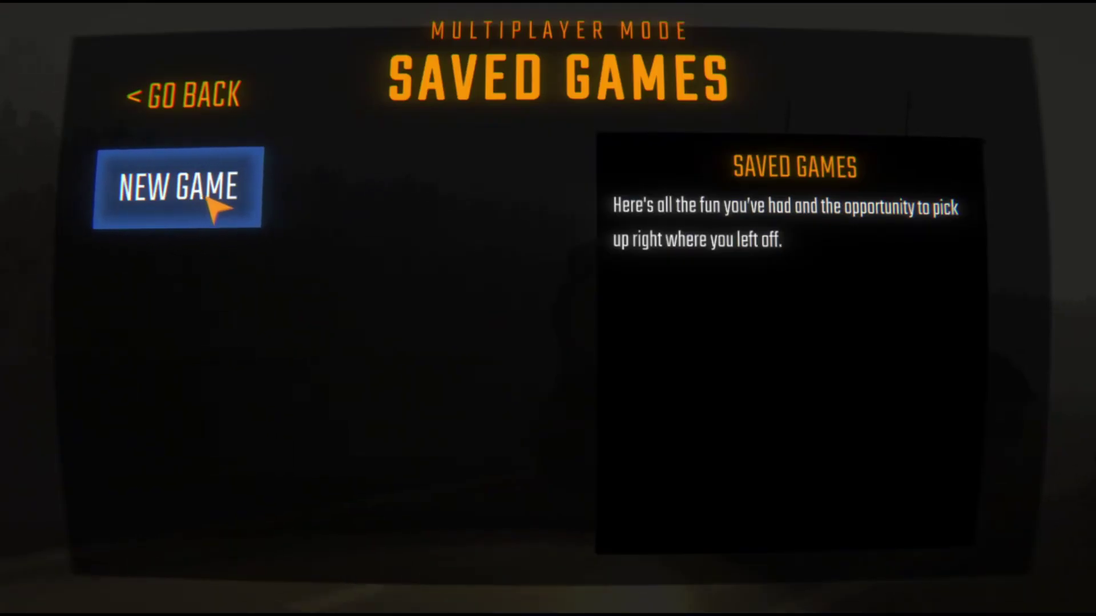
click(209, 220)
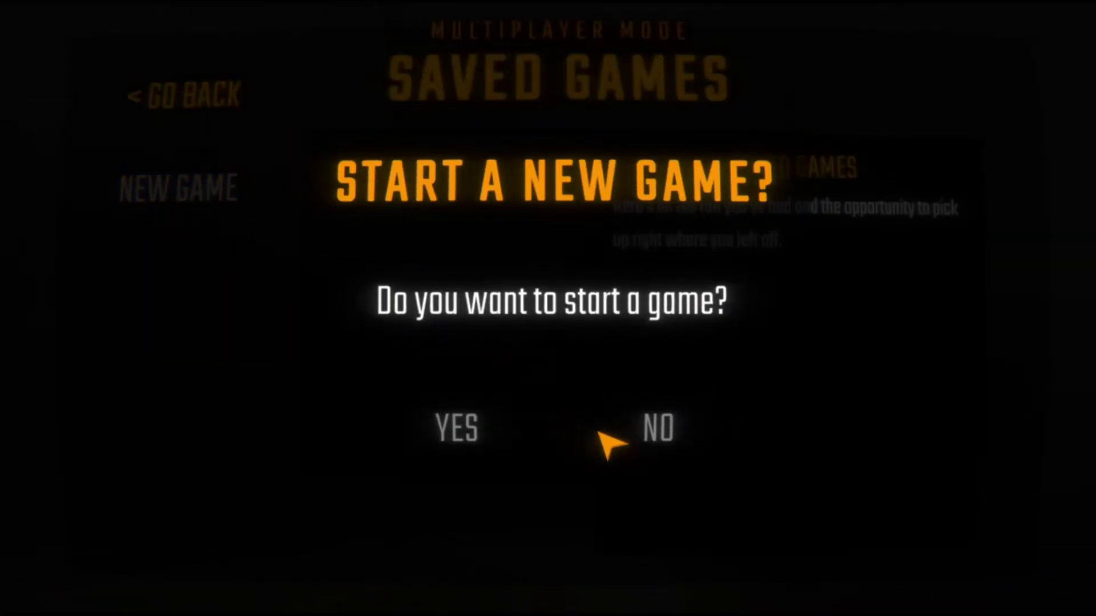
click(628, 431)
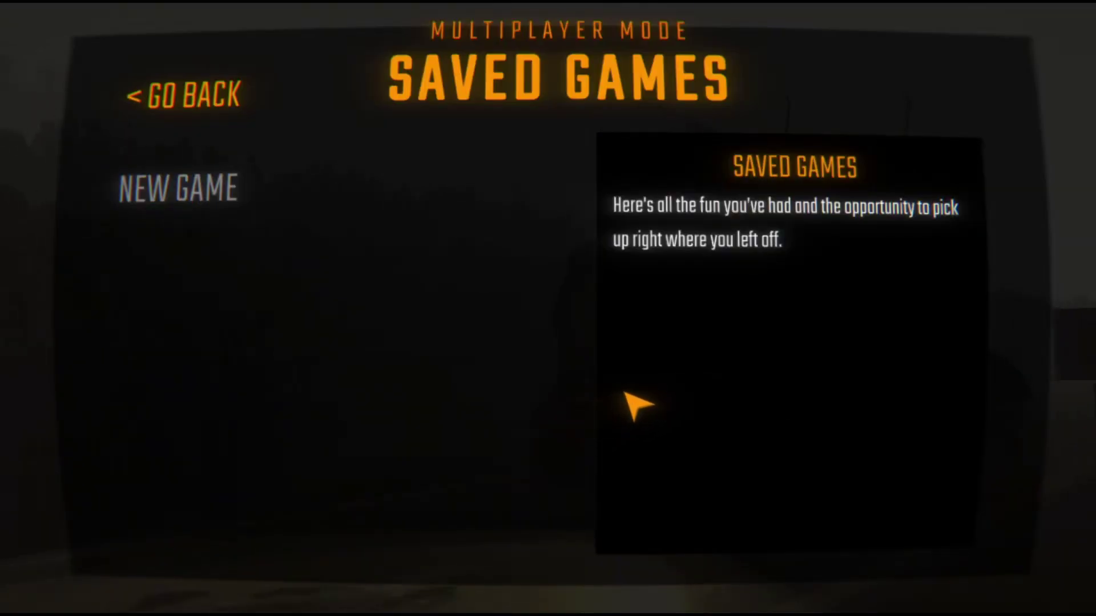
click(194, 97)
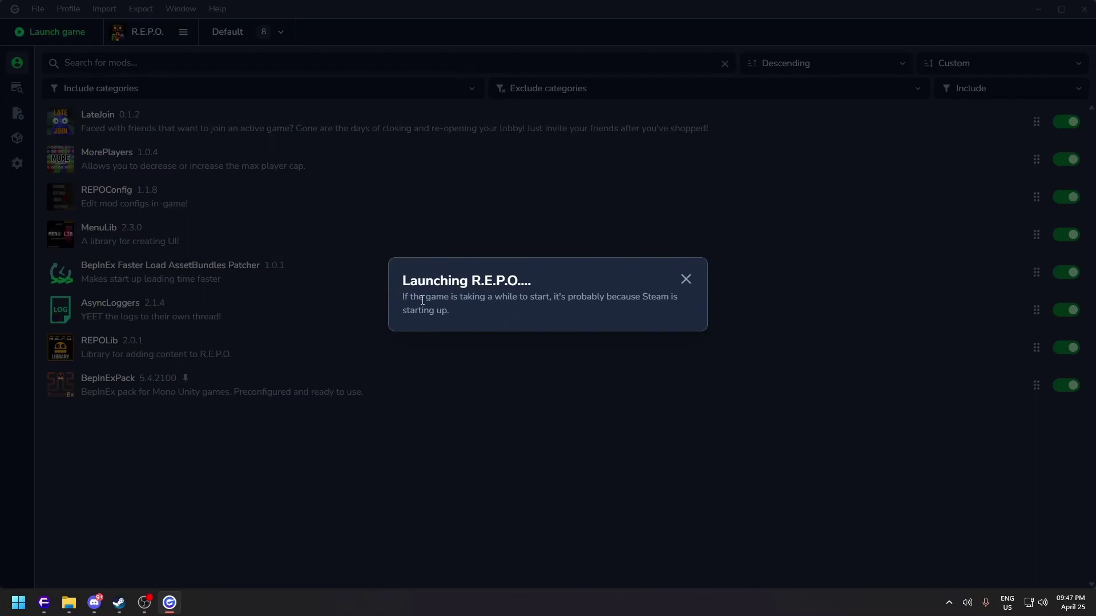
Dismiss the launch notice in the mod manager and view the General config settings of REPOLib and REPOConfig
click(686, 280)
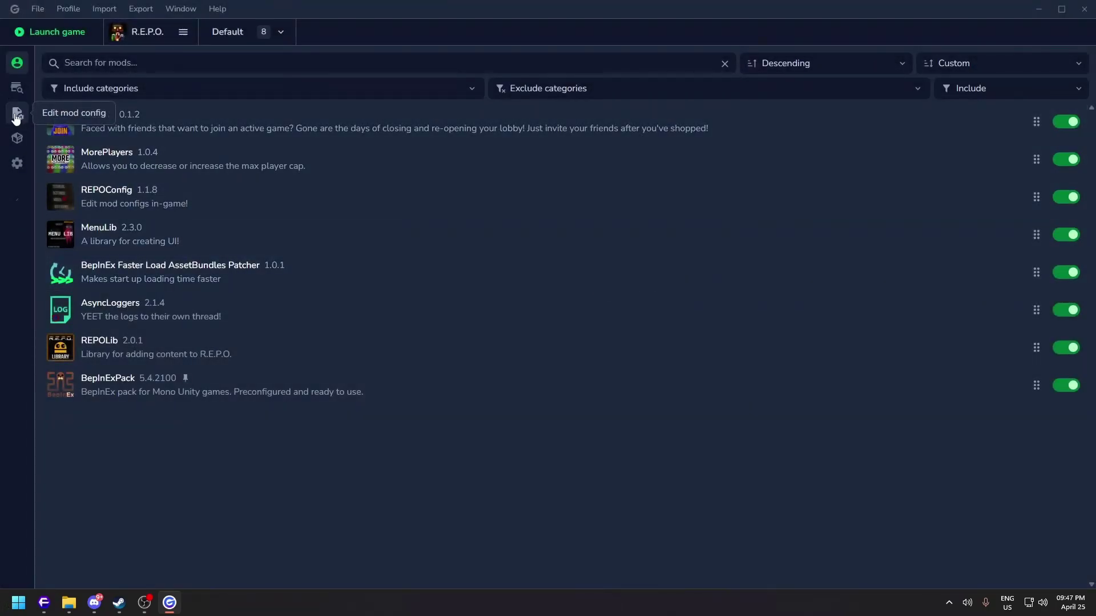
click(16, 117)
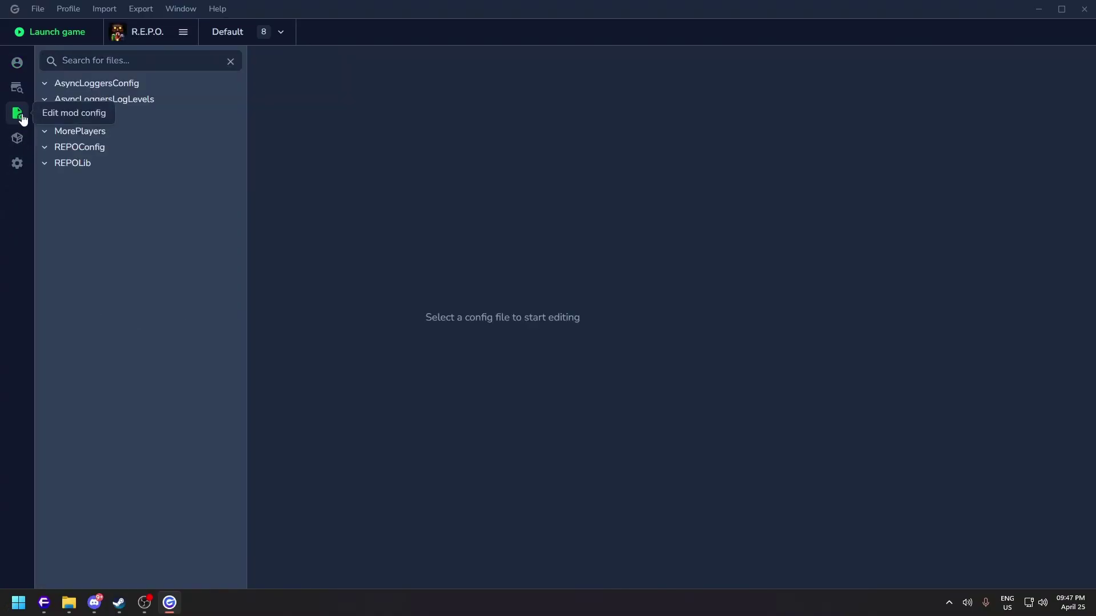
click(49, 164)
click(72, 192)
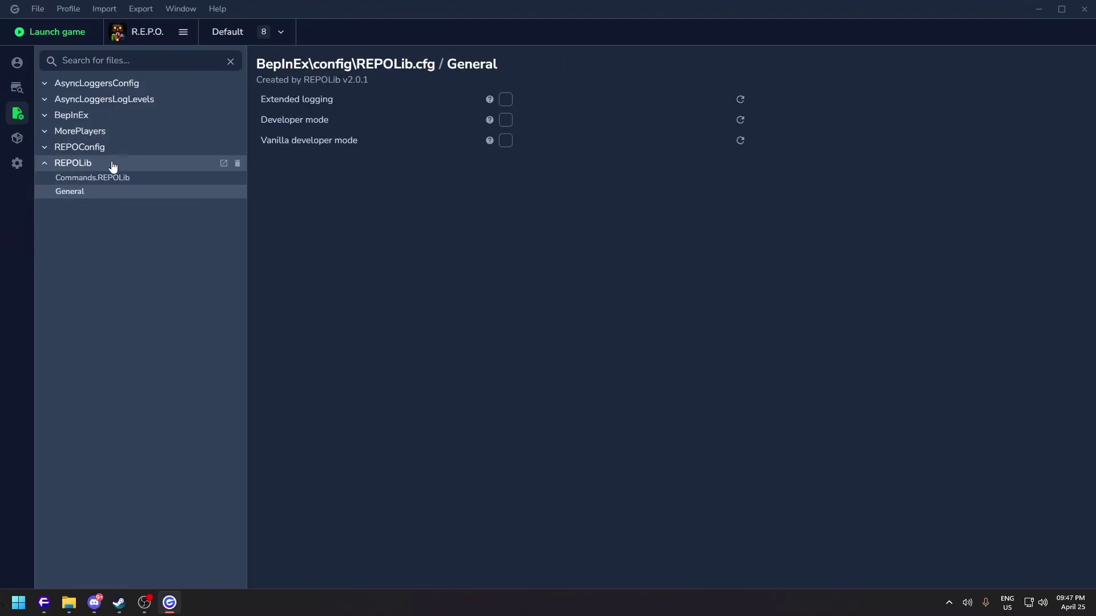
click(79, 147)
click(70, 162)
Set Max players to 15 in the General config section of MorePlayers
click(92, 132)
click(92, 145)
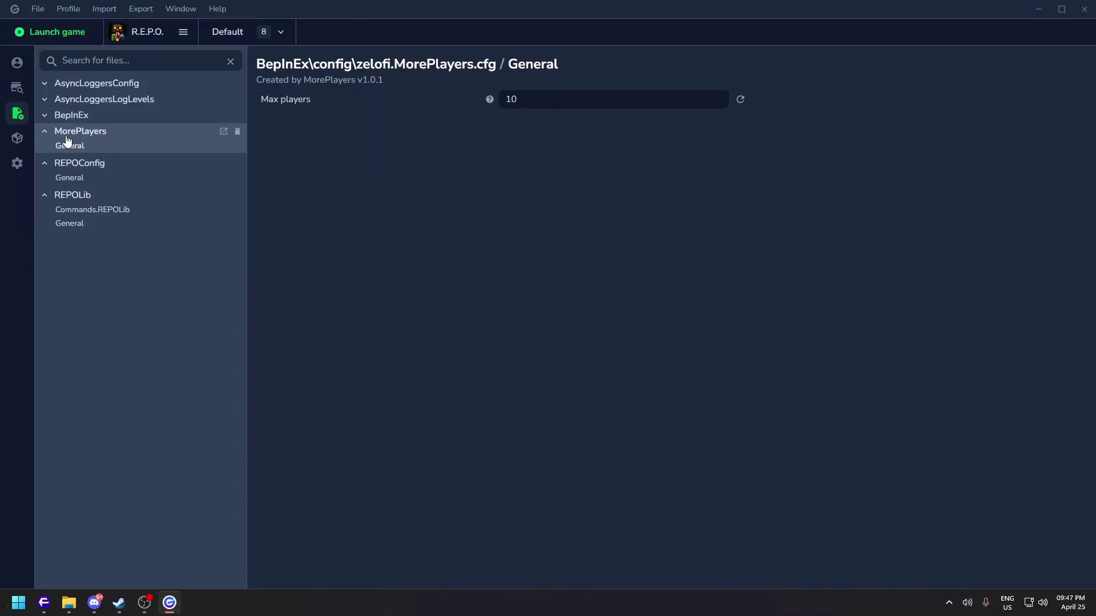
click(497, 102)
mouse_move(494, 101)
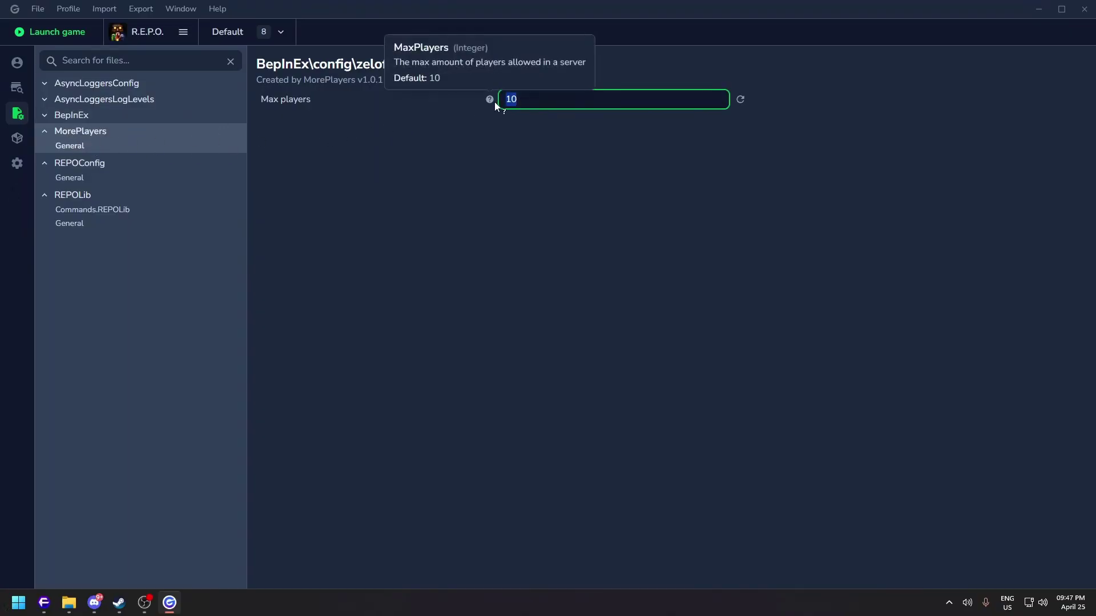
text(15)
click(565, 128)
click(653, 99)
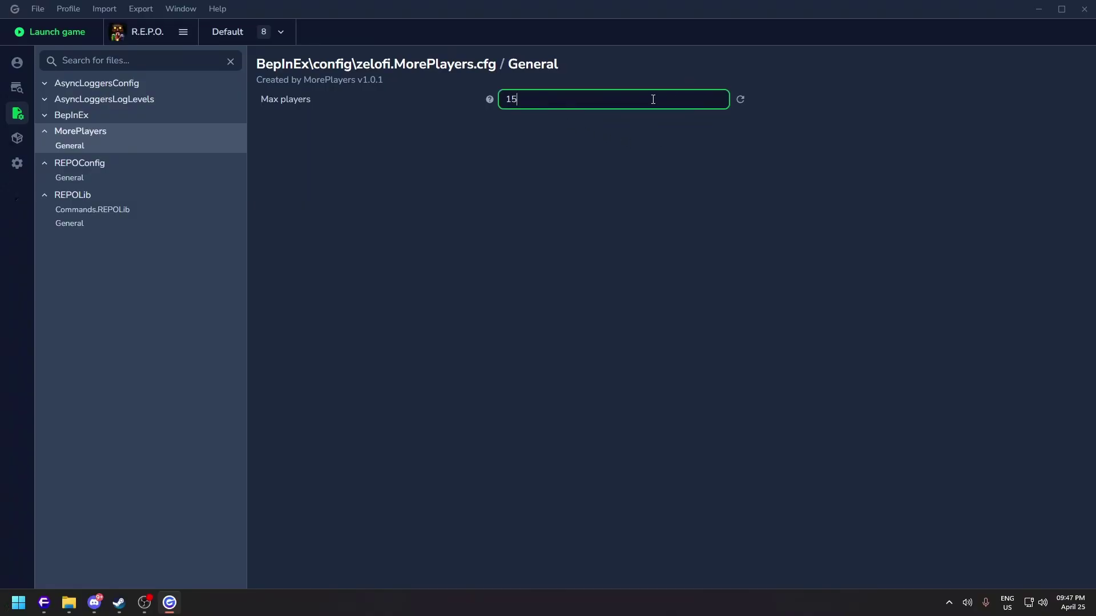
Expand the BepInEx config sections and open Preloader.Entrypoint for viewing
click(117, 116)
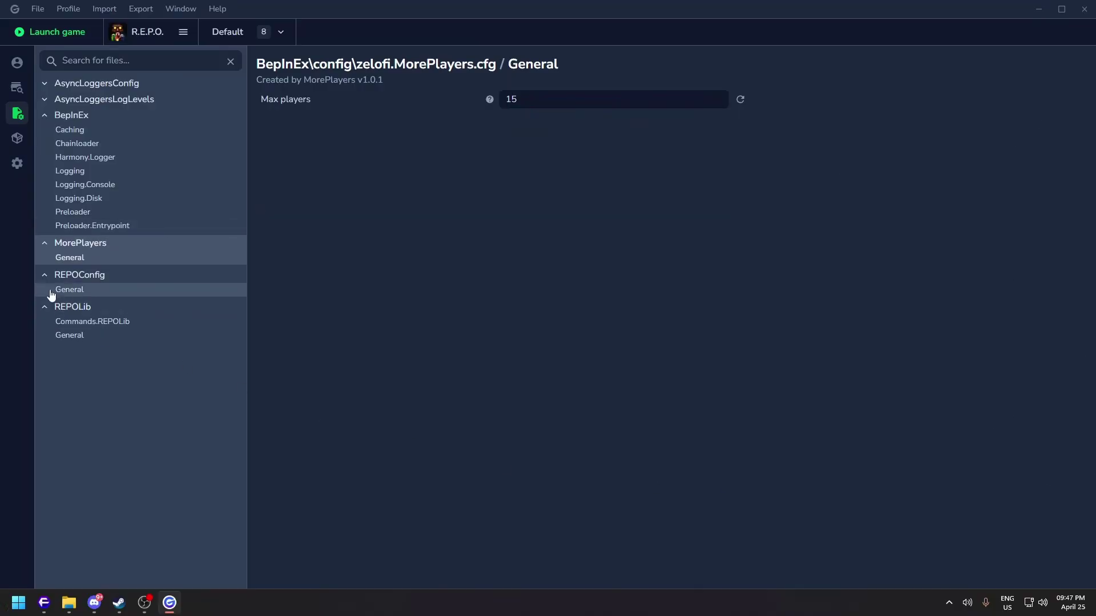
click(90, 226)
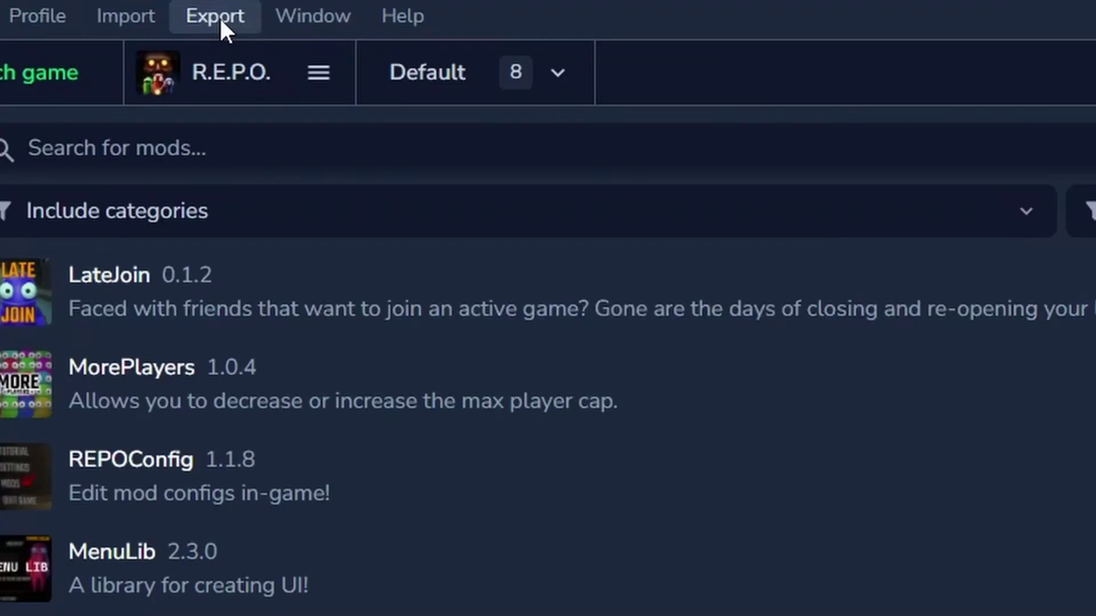
Export the Default profile as a code, highlight the generated code, and close the export dialog
click(141, 9)
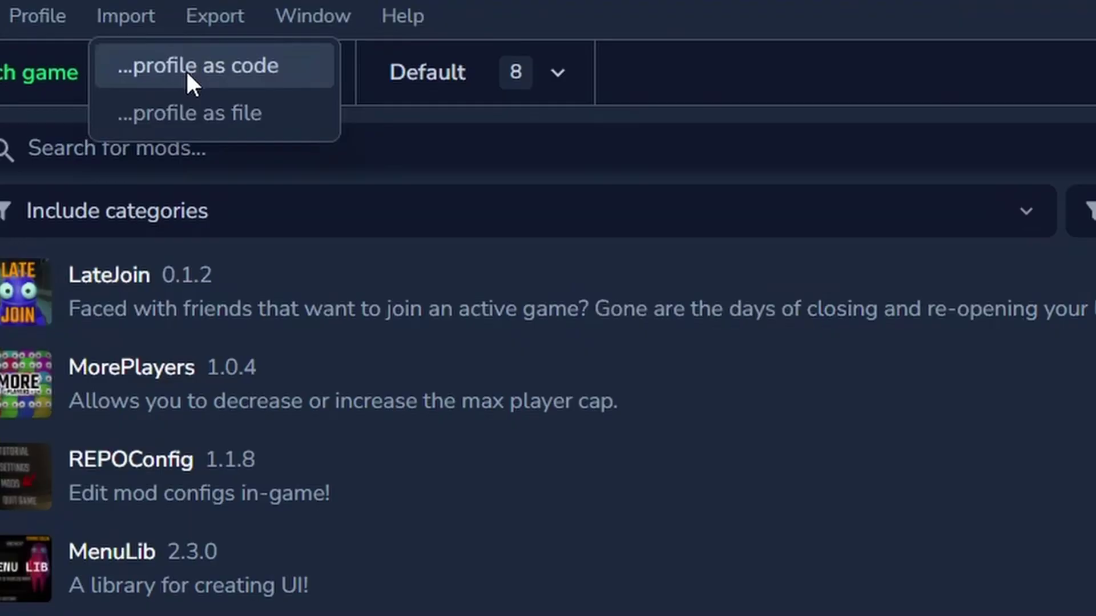
click(243, 69)
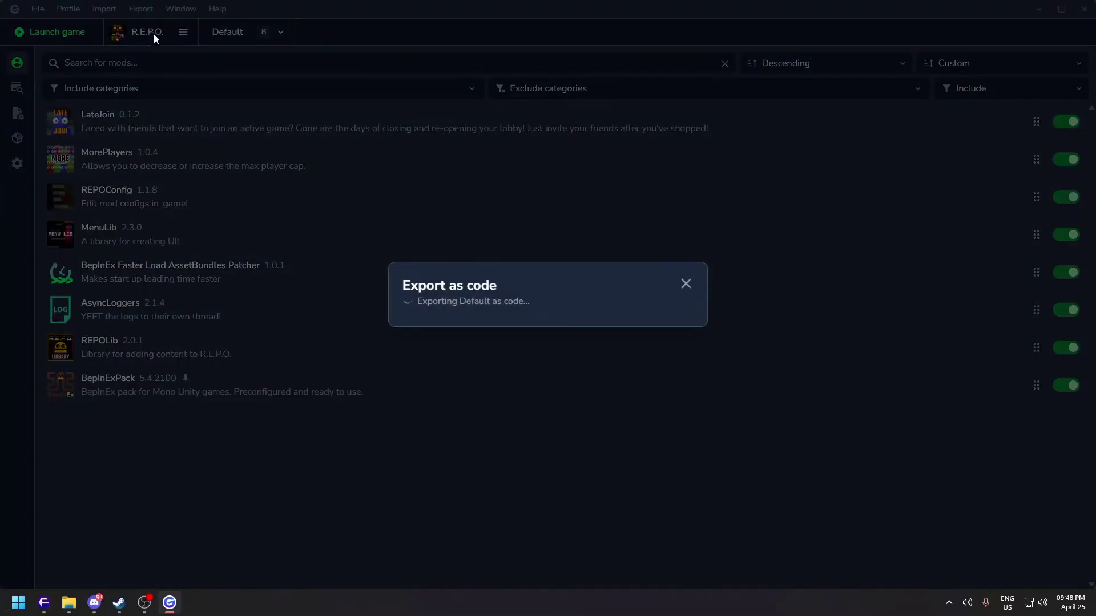
drag(408, 313, 639, 321)
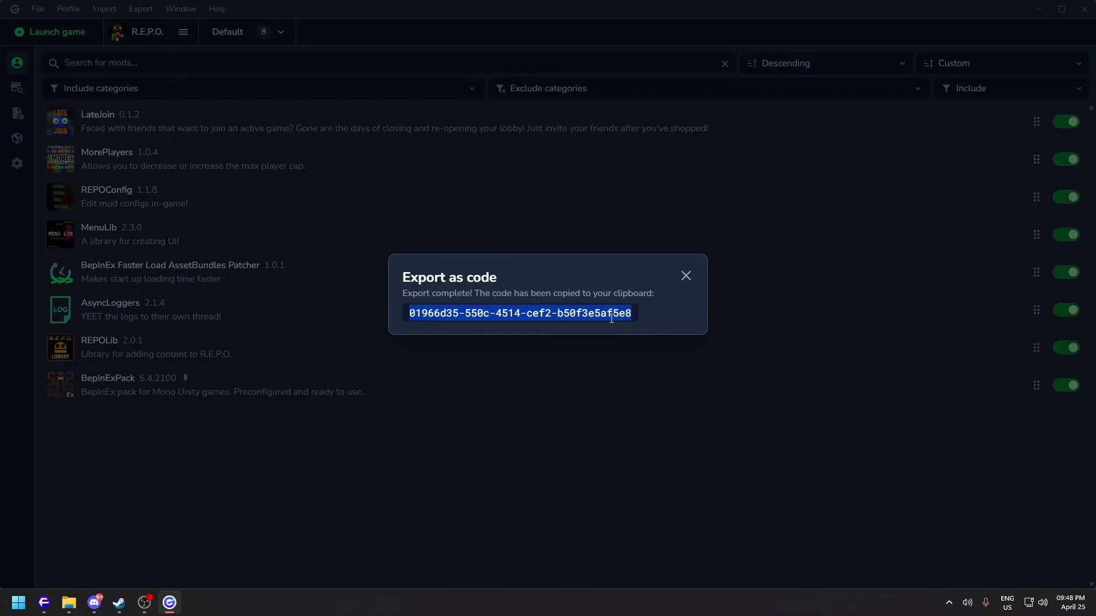
click(686, 275)
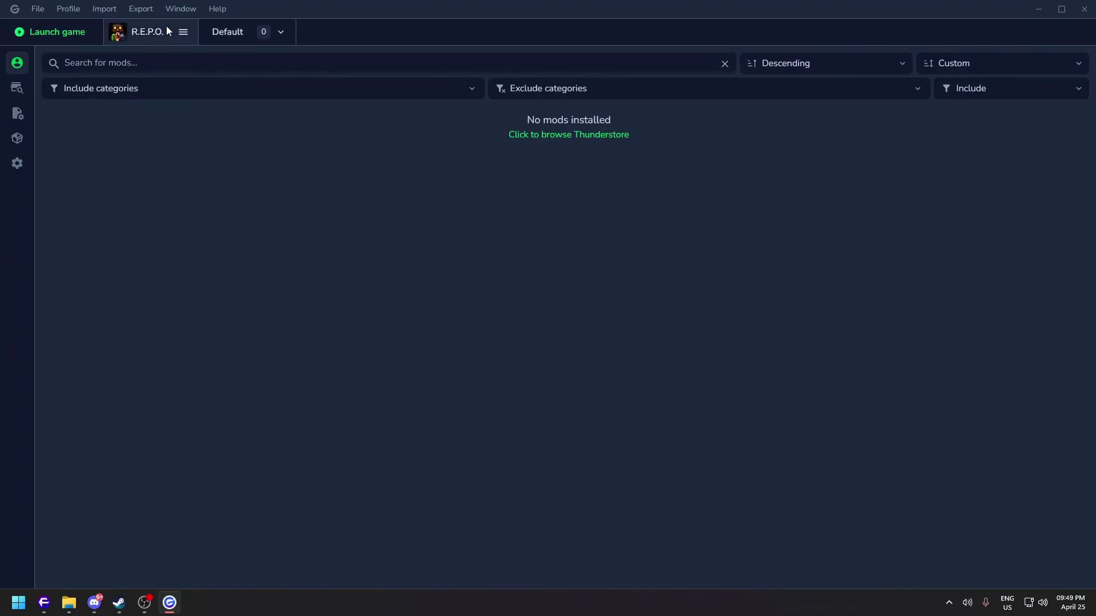
Import a profile from the copied profile code, overwriting the existing Default profile and accepting the override
click(105, 10)
click(102, 30)
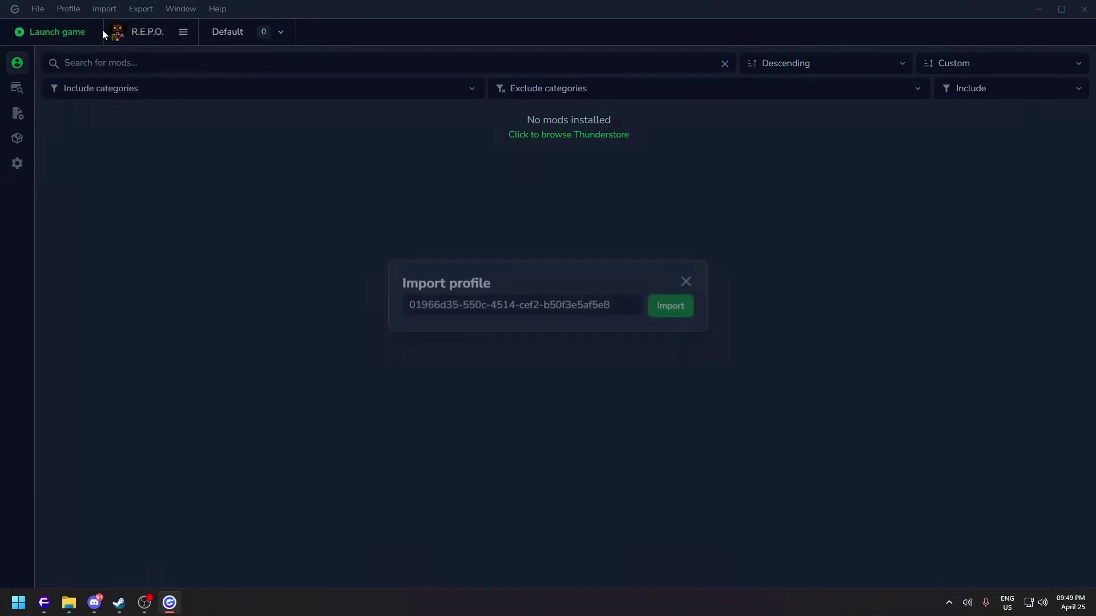
key(ctrl+a)
key(Right)
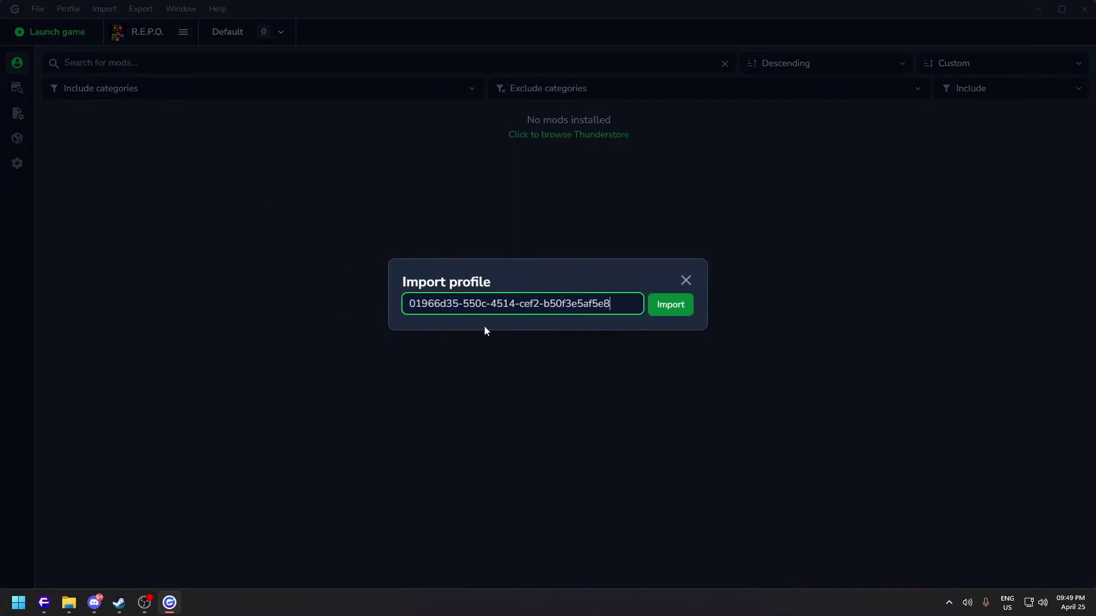
click(673, 306)
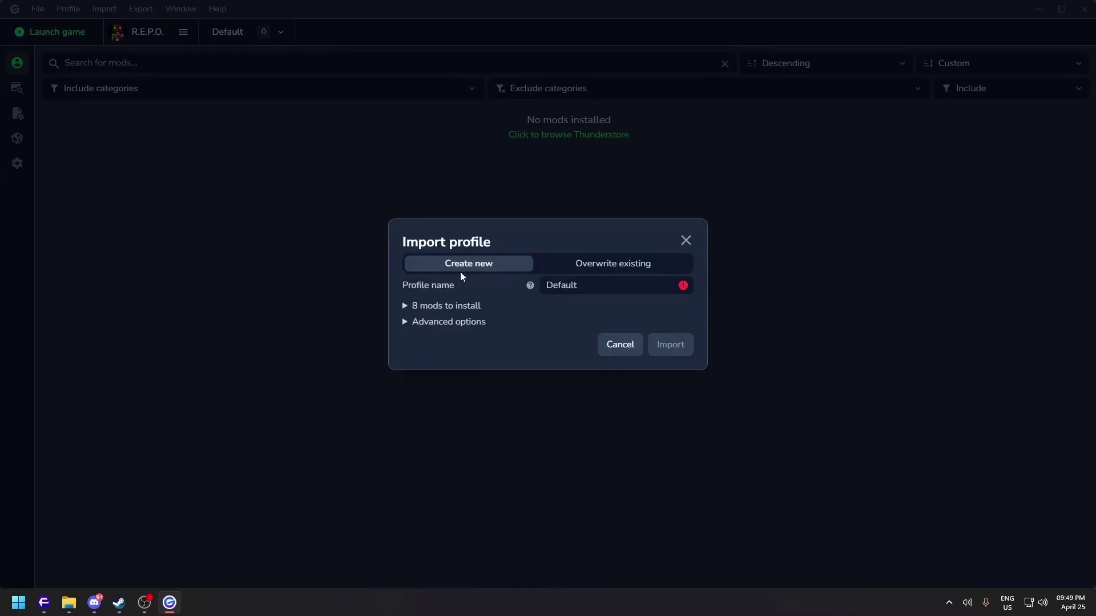
click(571, 266)
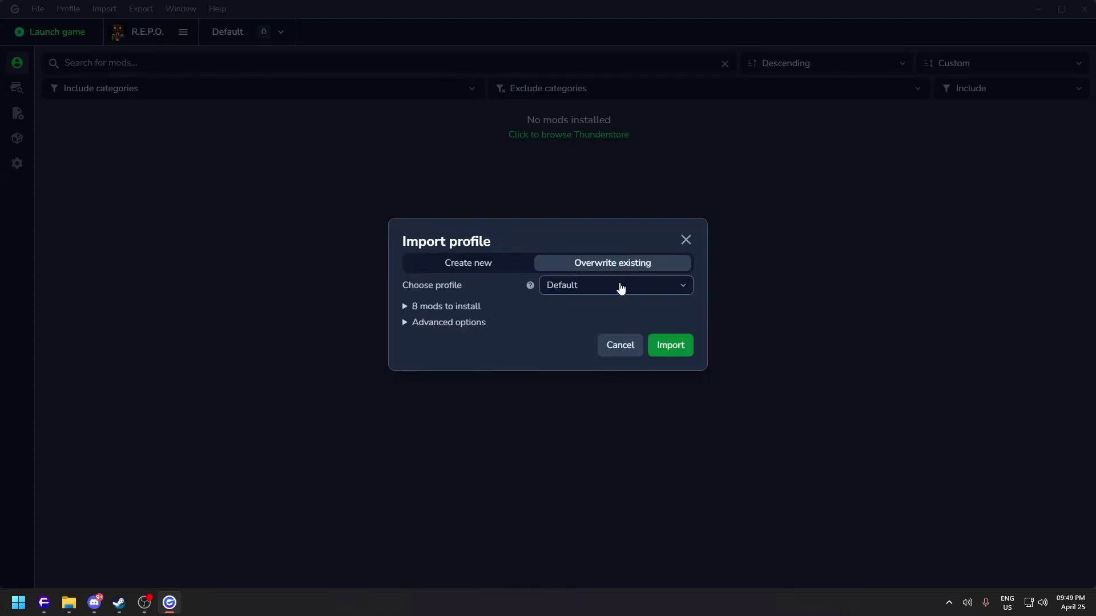
click(672, 347)
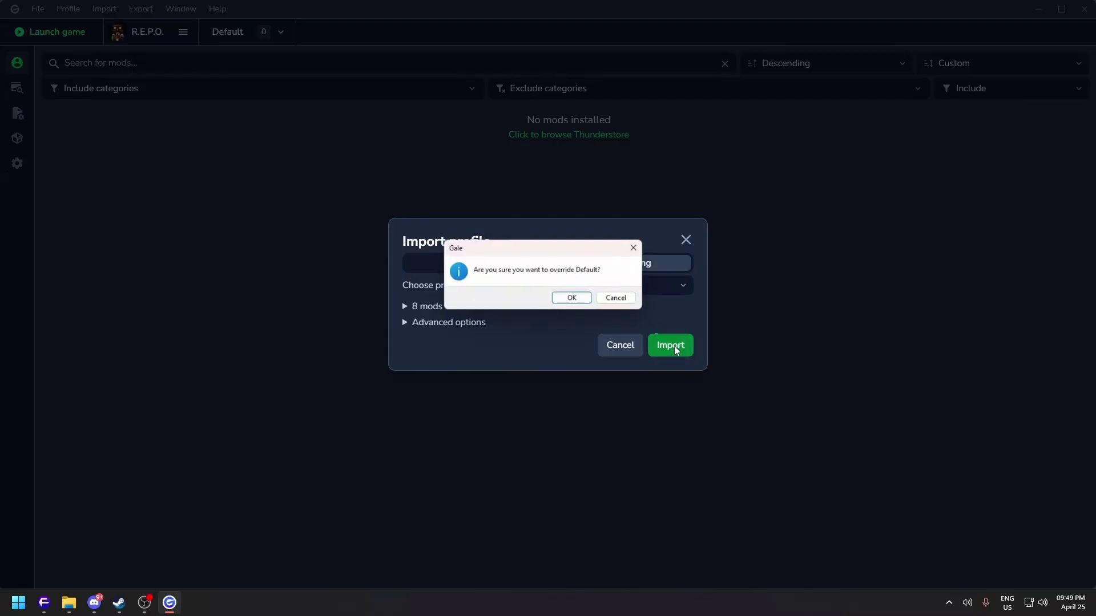
click(568, 301)
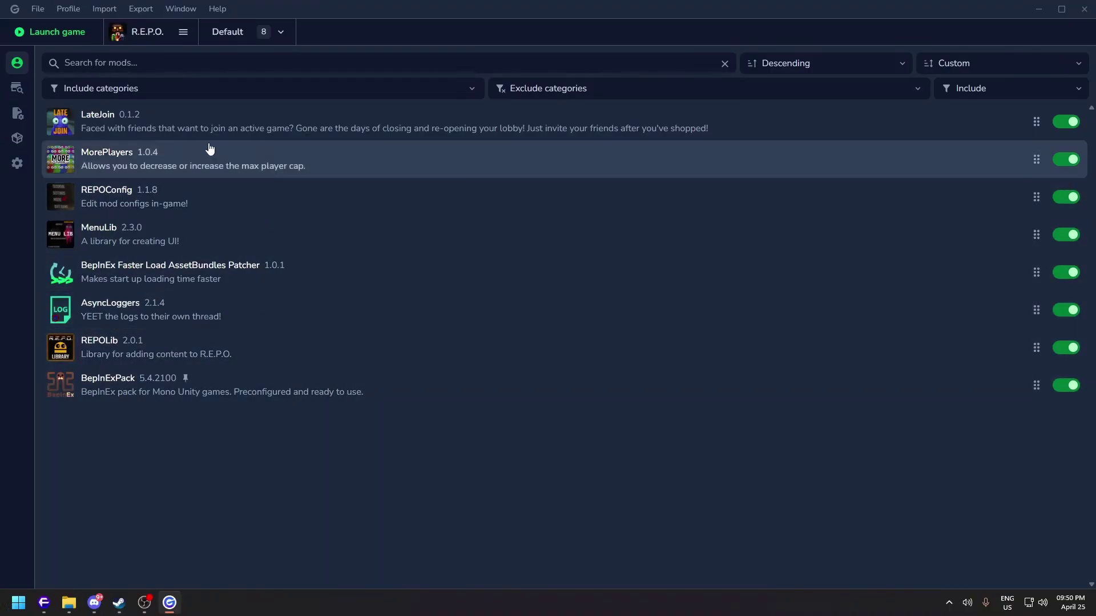
Start another profile import from code and load the shared modlist with its profile code
click(105, 9)
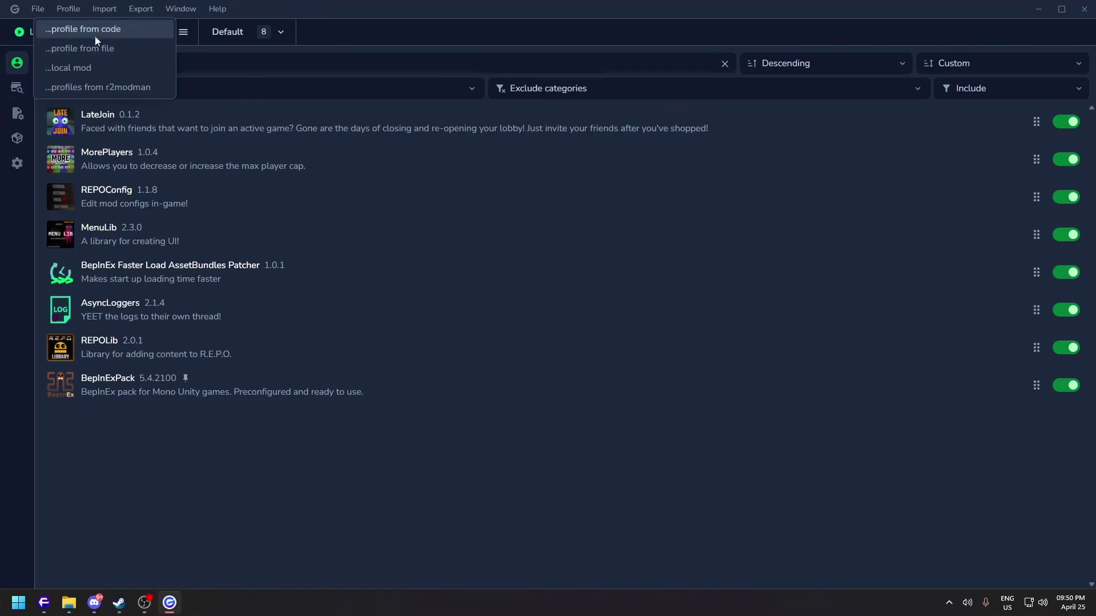
click(110, 12)
click(109, 12)
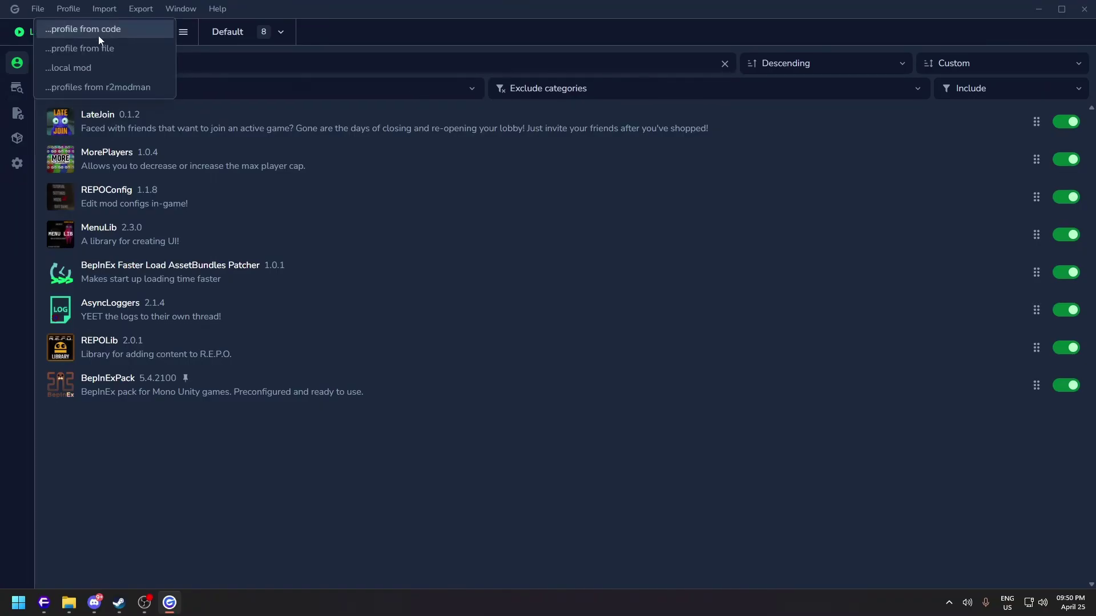
click(65, 29)
click(632, 305)
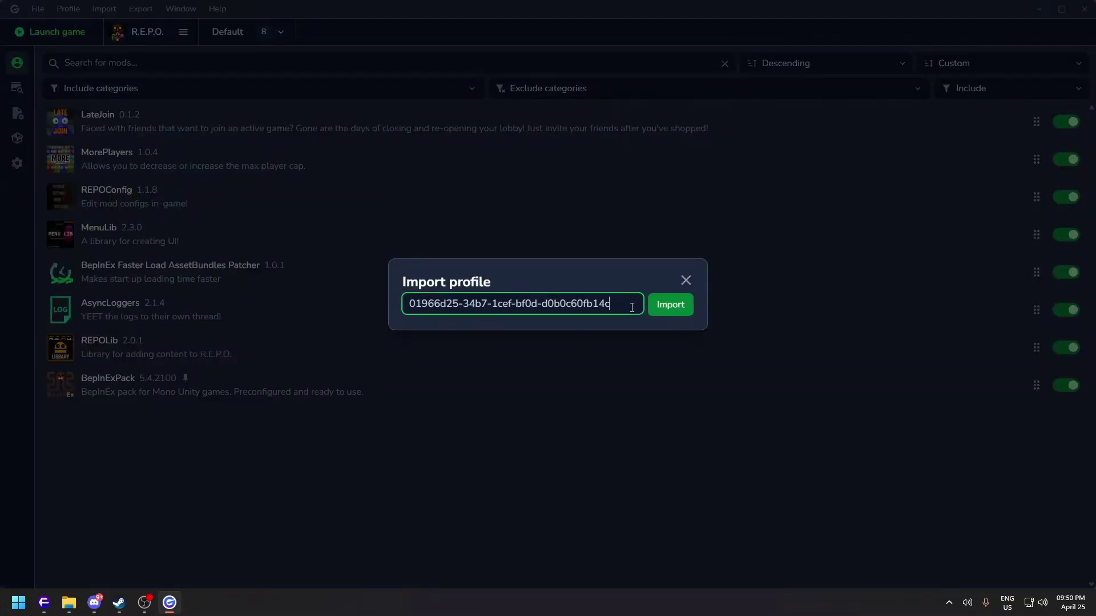
click(674, 306)
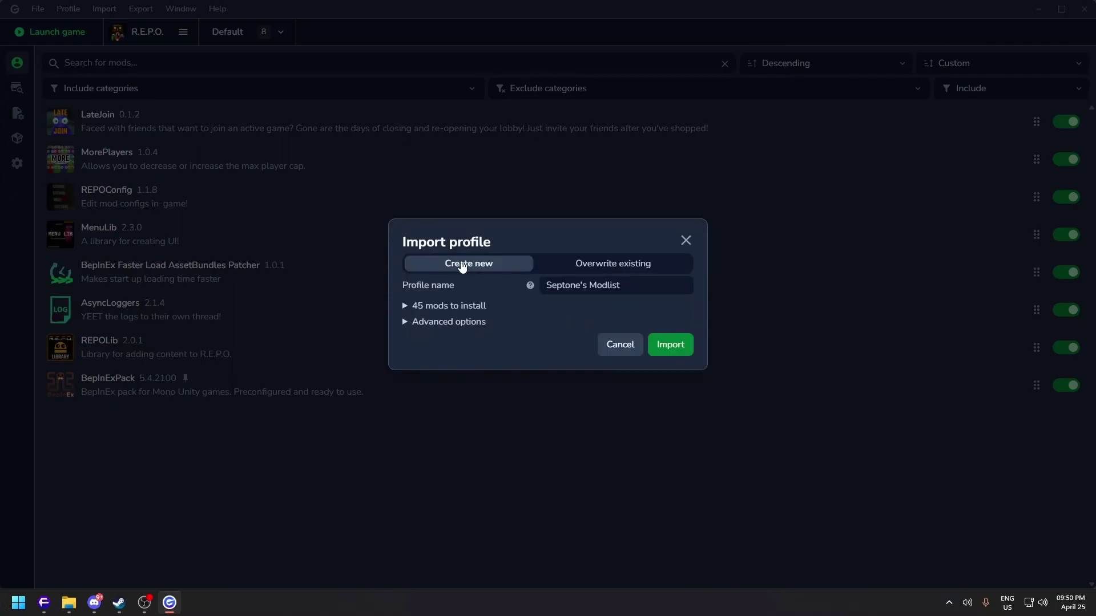
Review the mods to install and import the modlist as a new profile, keeping the suggested profile name
click(641, 286)
drag(641, 286, 506, 297)
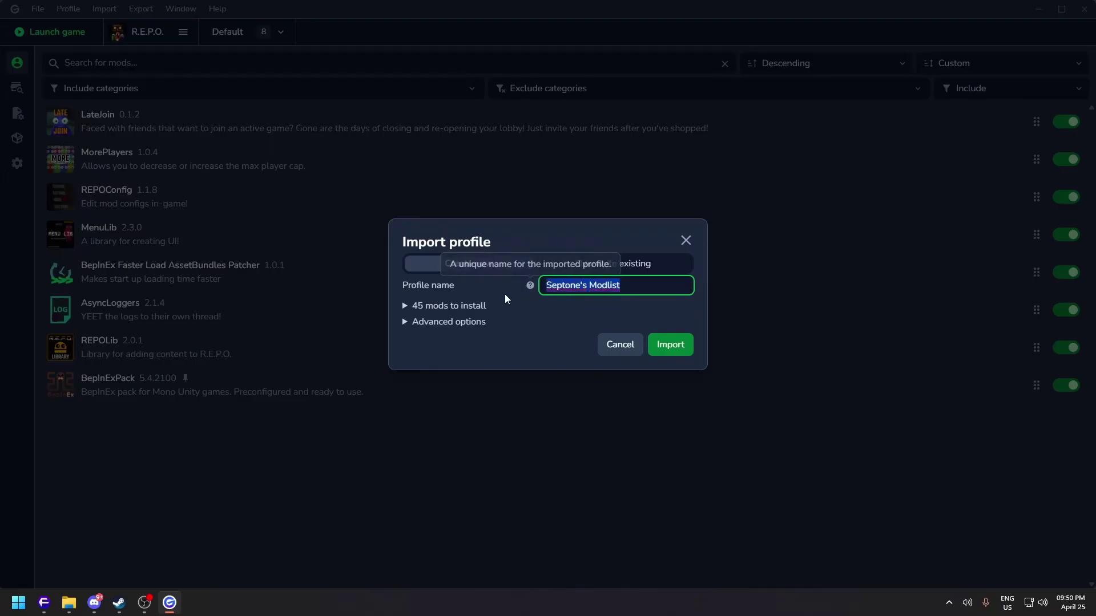
click(426, 308)
scroll(485, 296, down, 20)
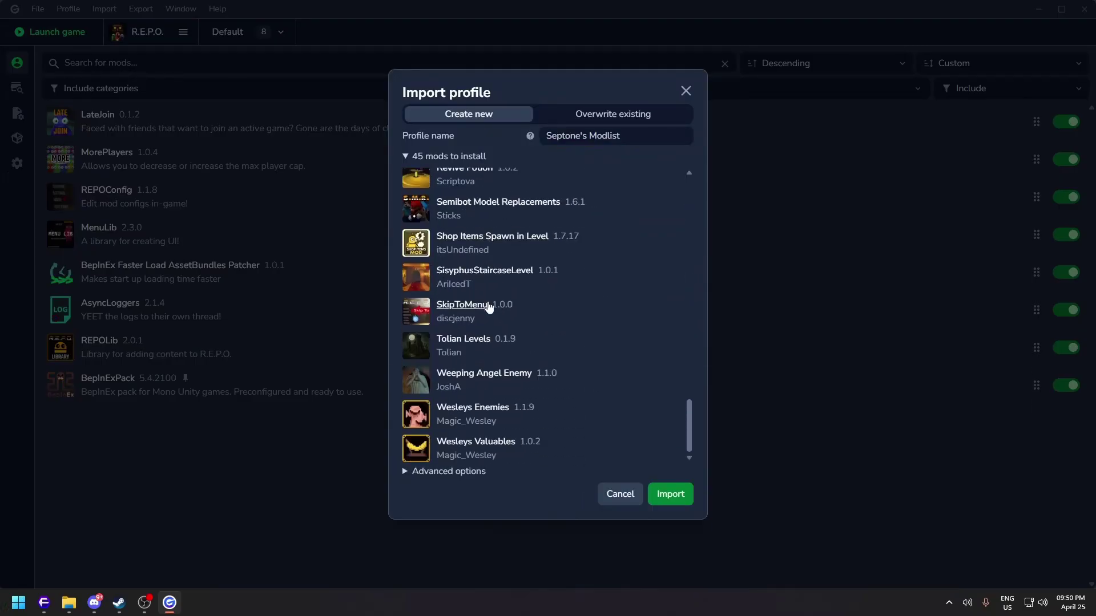
click(669, 499)
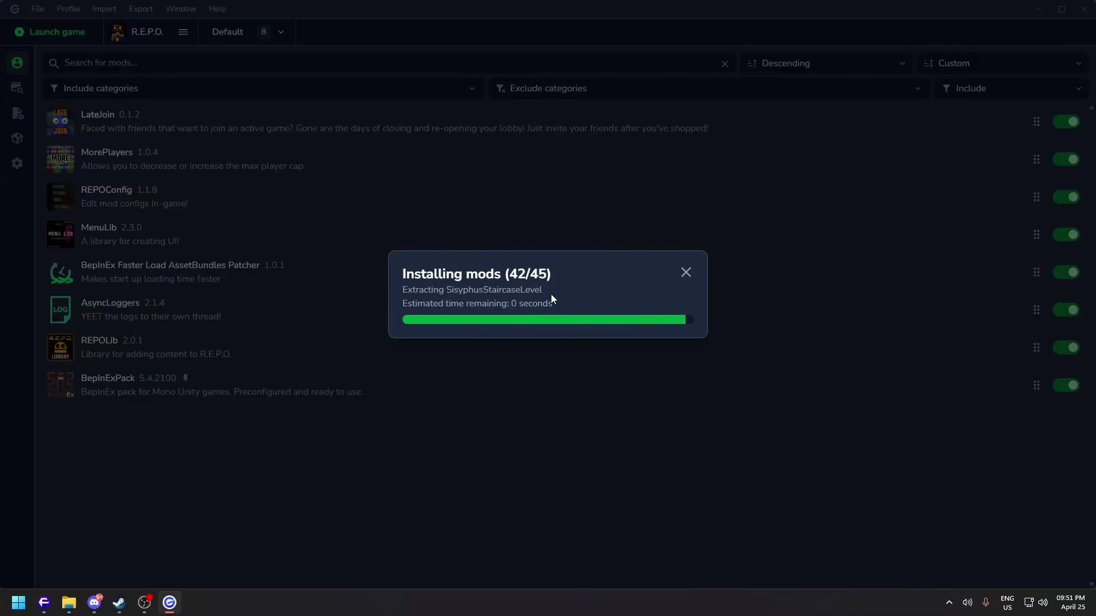
Update Semibot Model Replacements, MinecraftStrongholdLevel and Tolian Levels in the imported modlist profile
scroll(249, 257, down, 3)
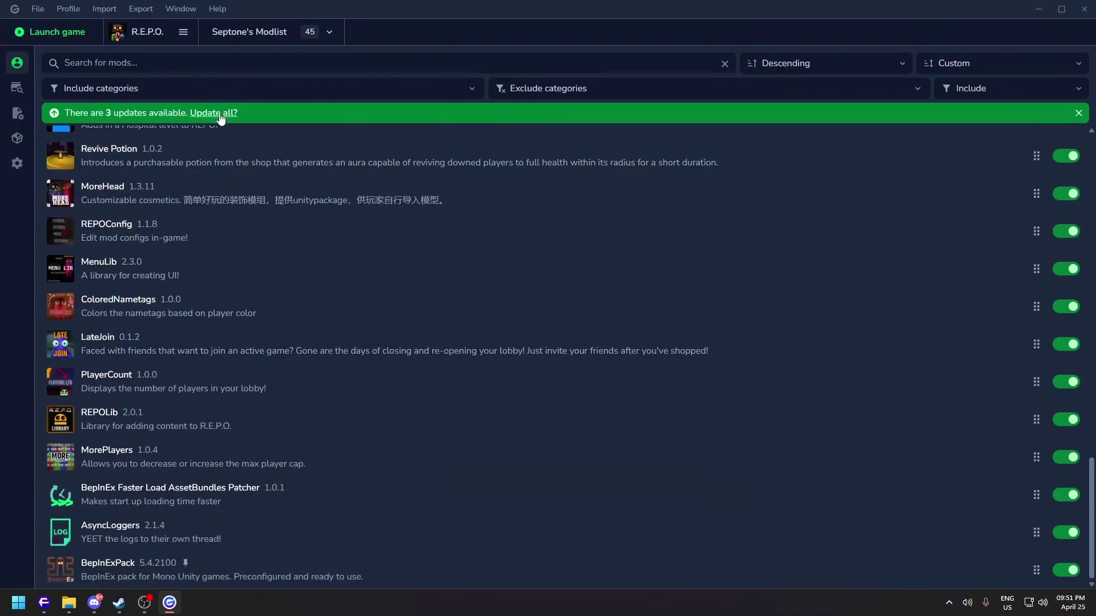
click(221, 116)
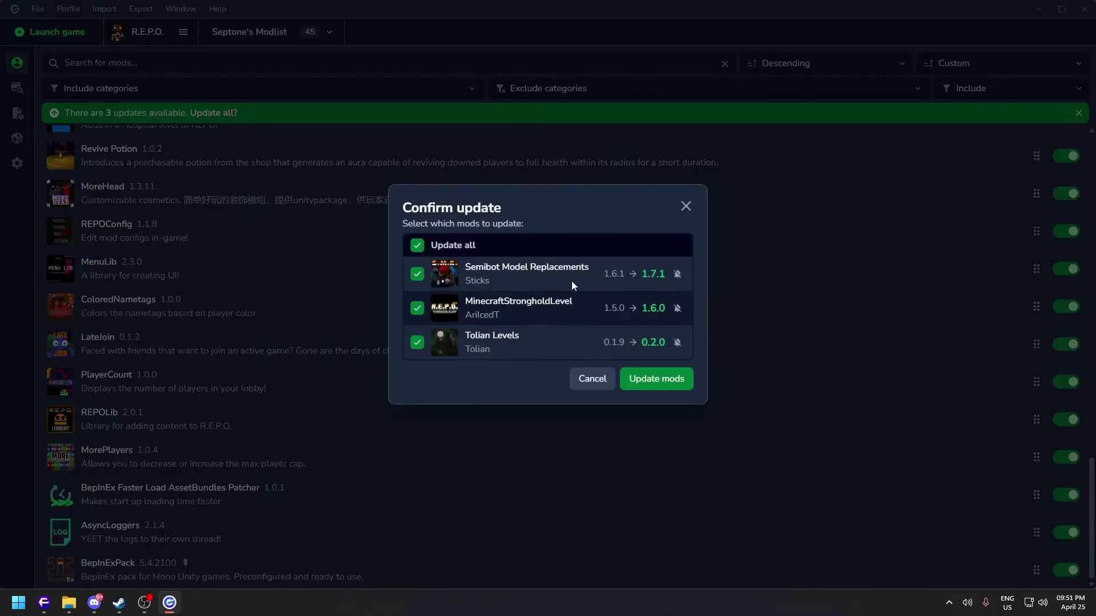
click(655, 380)
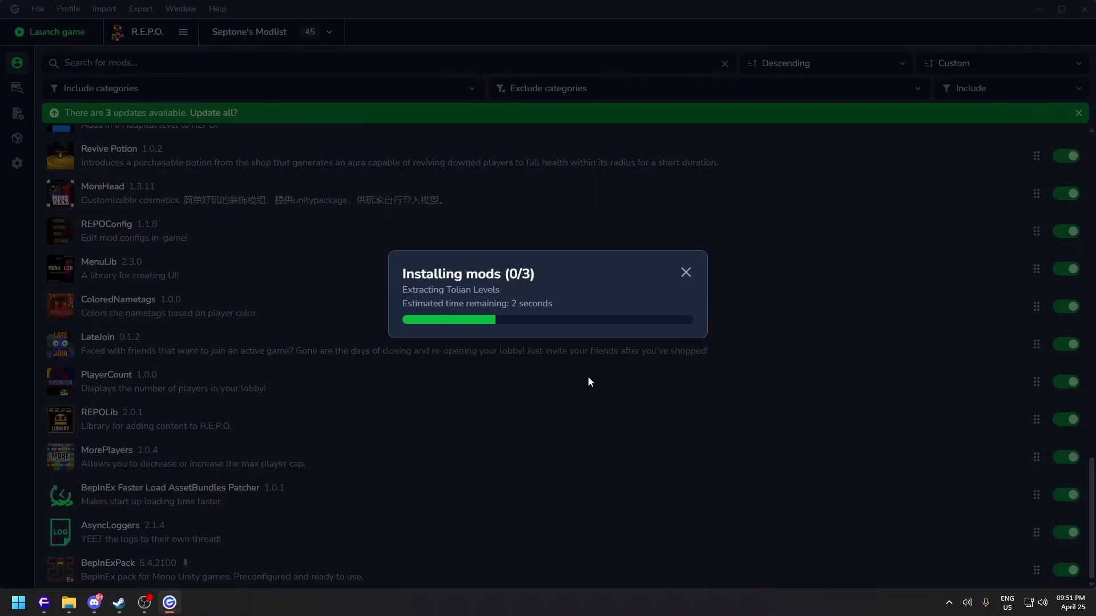
scroll(355, 330, up, 10)
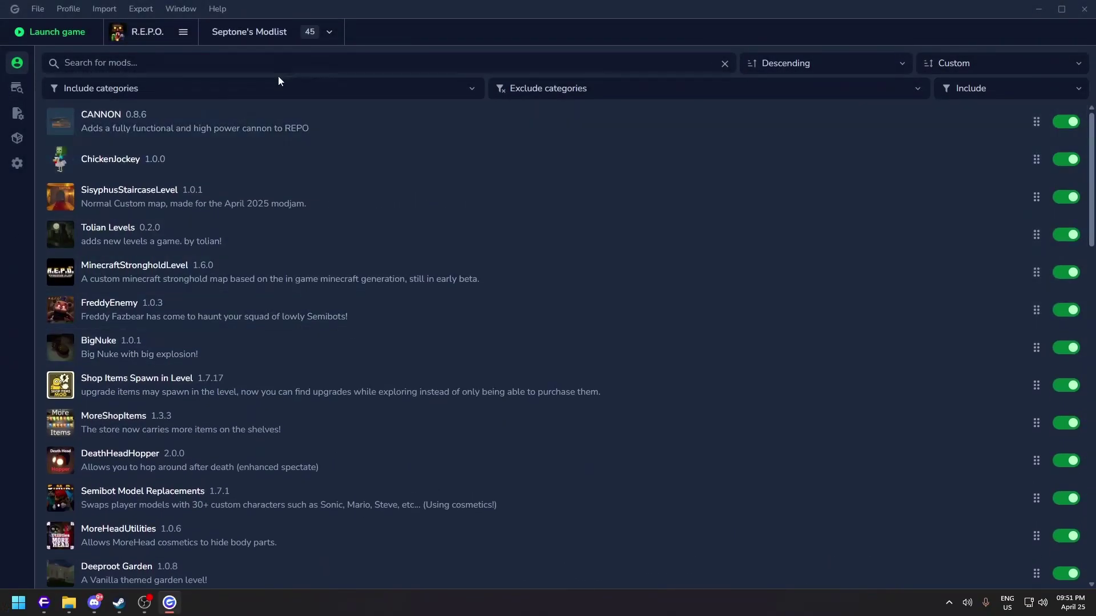
Switch back and forth between the Default profile and the imported modlist profile, ending on the imported one
click(274, 32)
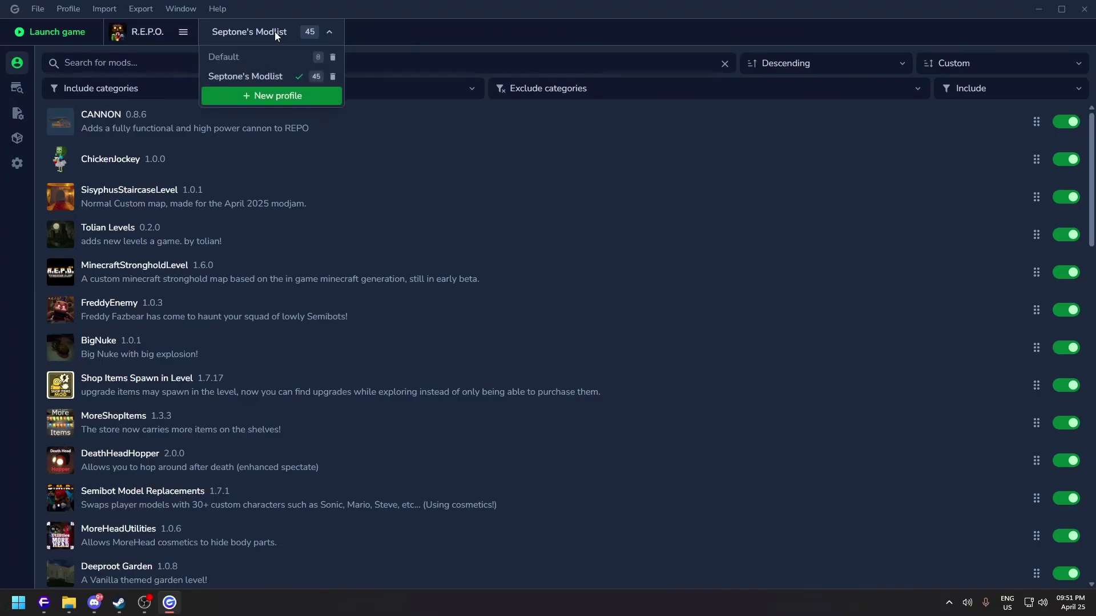
click(234, 56)
click(241, 33)
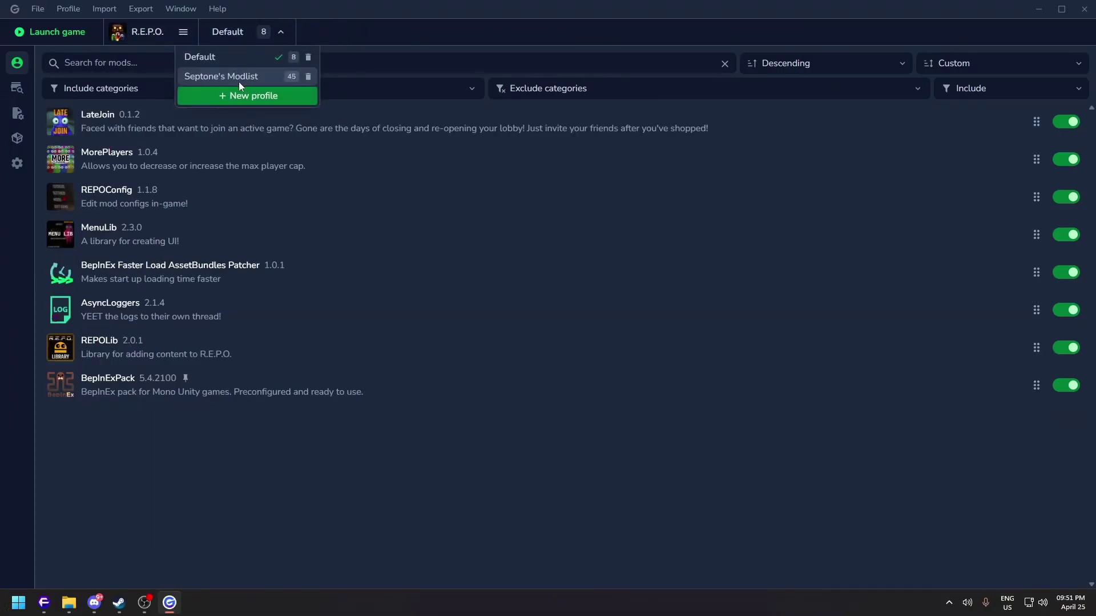
click(240, 83)
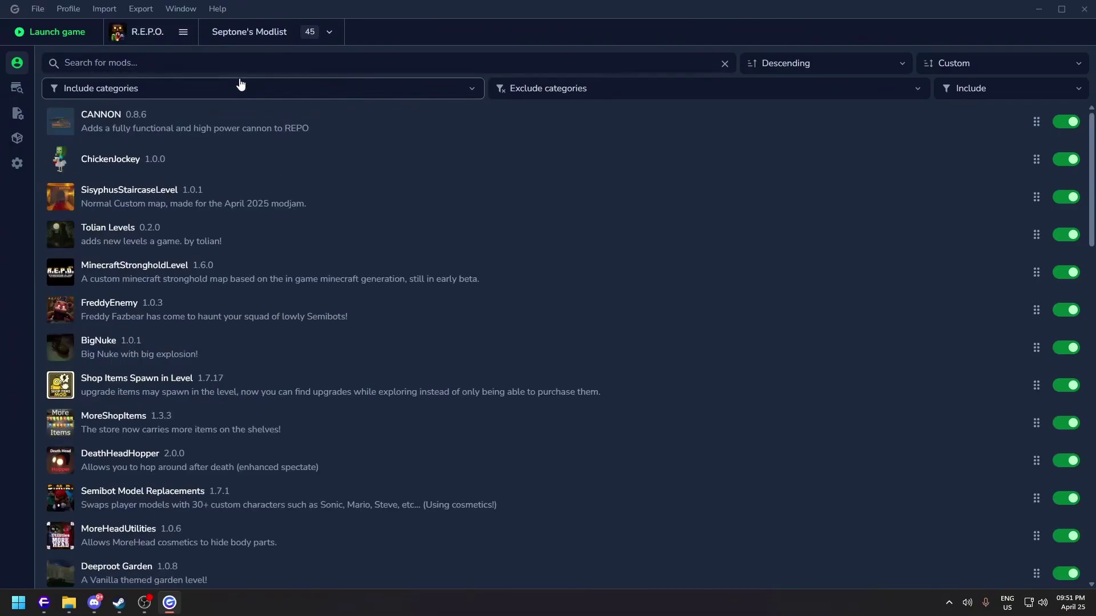
click(257, 39)
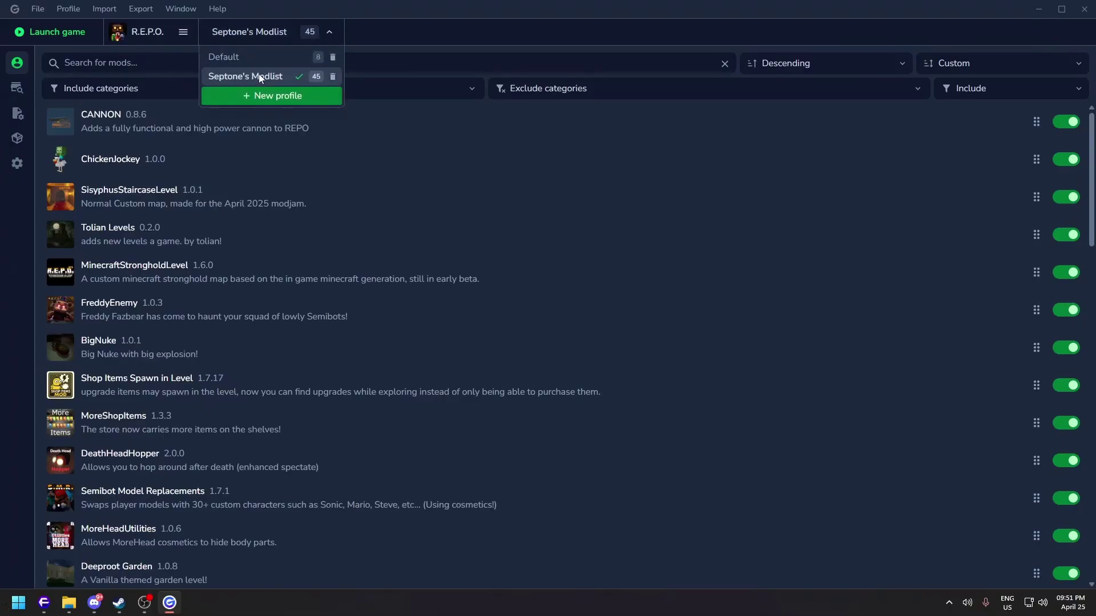
click(252, 62)
click(254, 43)
click(252, 79)
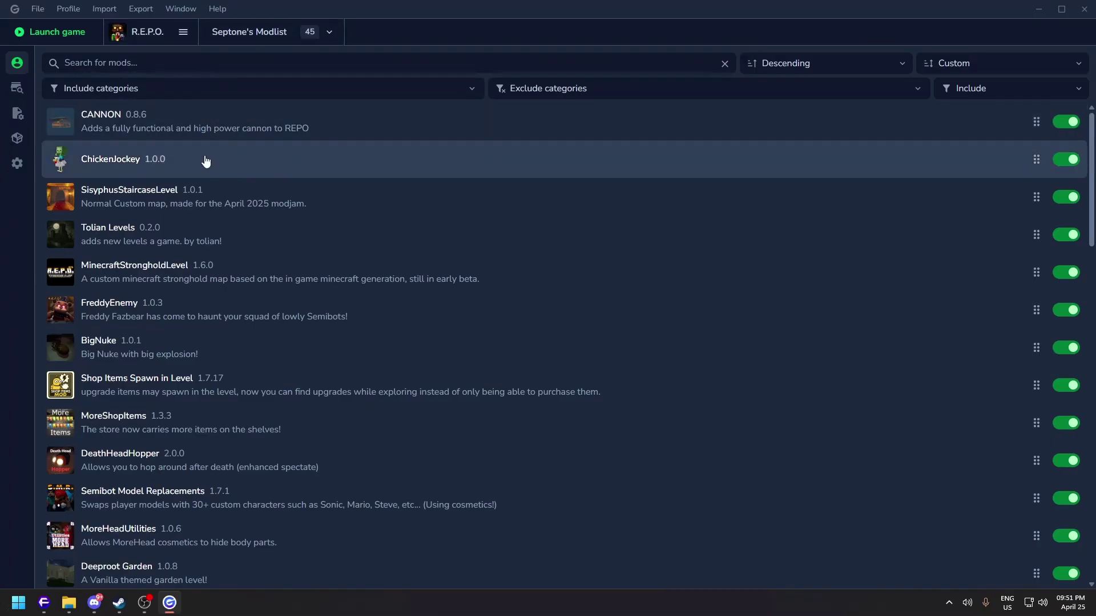
Compare the end of the imported profile's mod list with the Default profile's mods, and return to the imported profile
scroll(208, 159, down, 15)
click(225, 34)
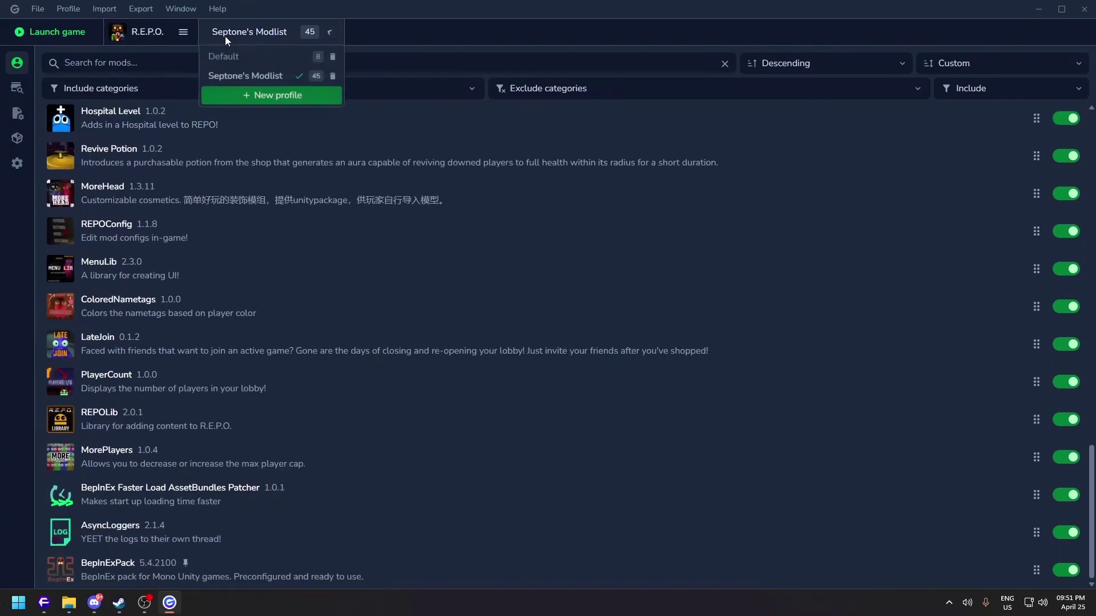
click(228, 55)
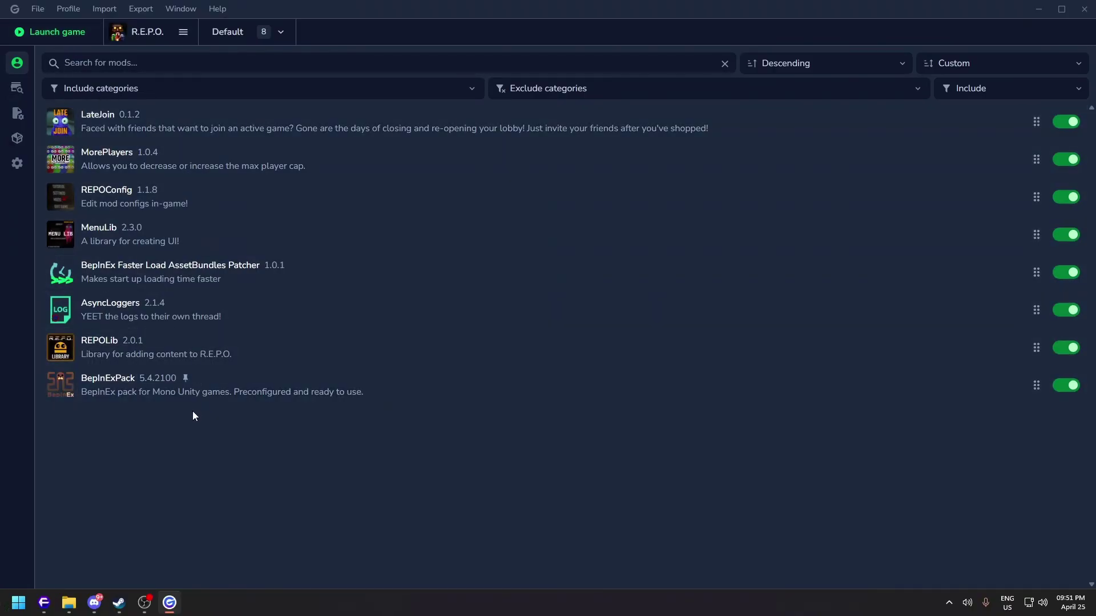
click(235, 35)
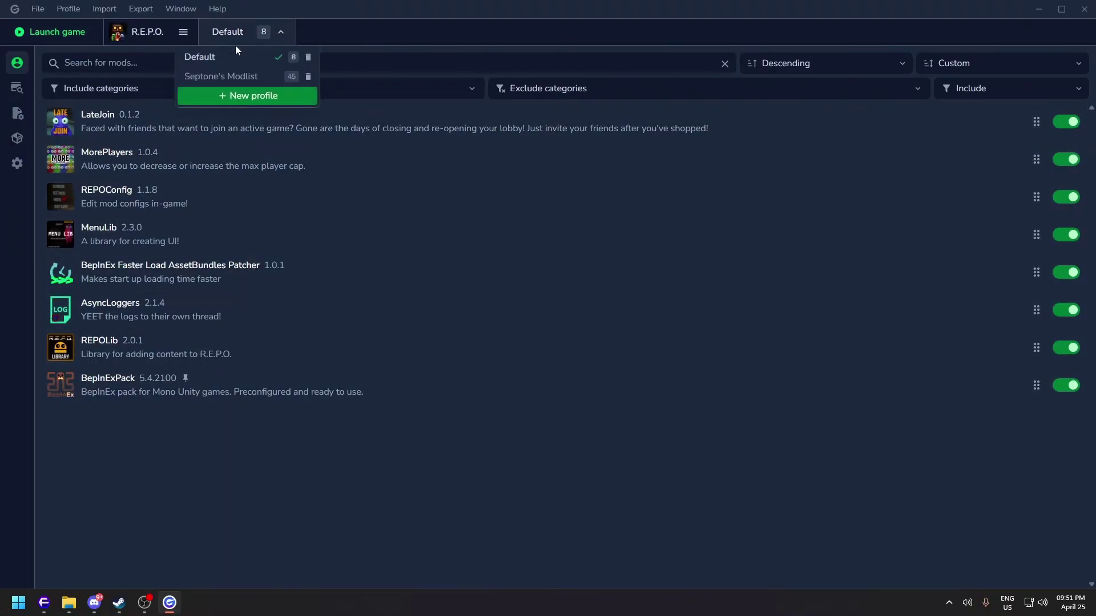
click(225, 78)
Look through the full list of mods installed in the imported modlist profile
scroll(237, 122, down, 10)
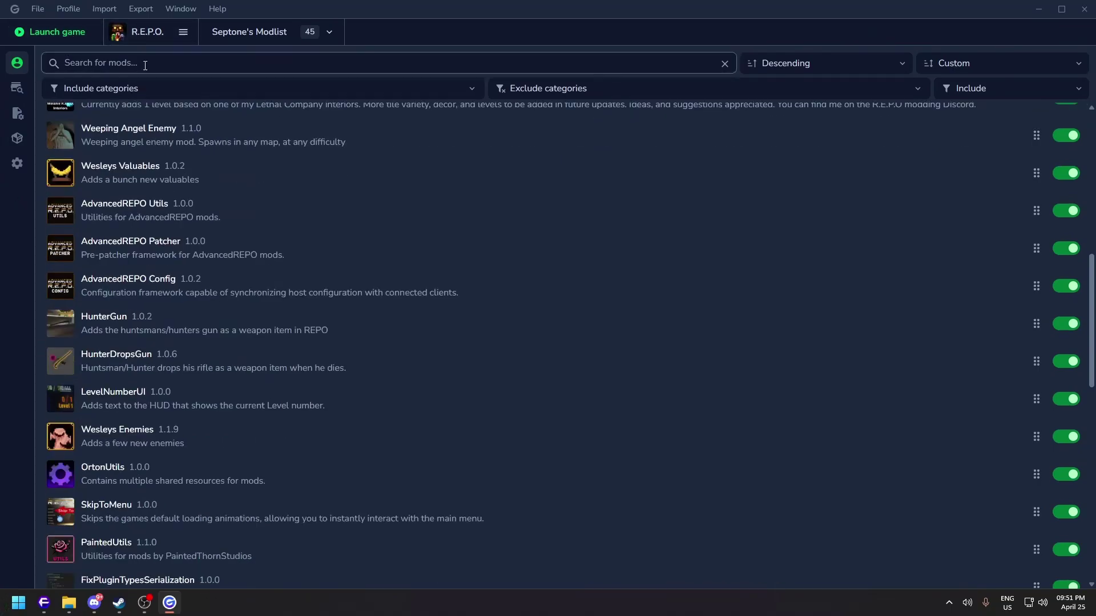
scroll(265, 227, down, 5)
scroll(266, 227, down, 8)
scroll(343, 242, up, 20)
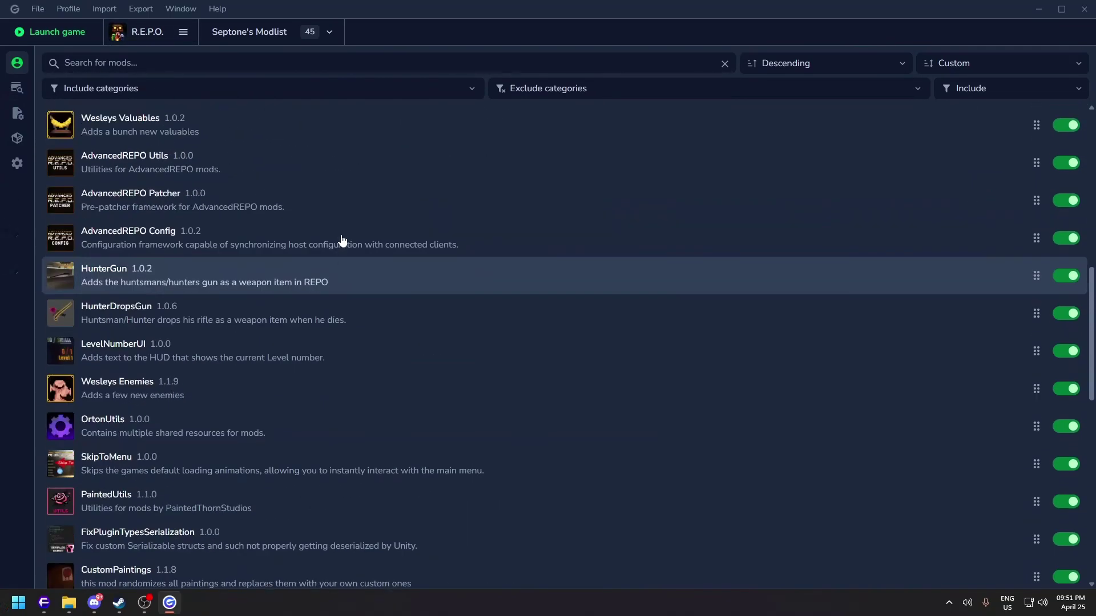
scroll(204, 194, down, 5)
scroll(204, 194, down, 9)
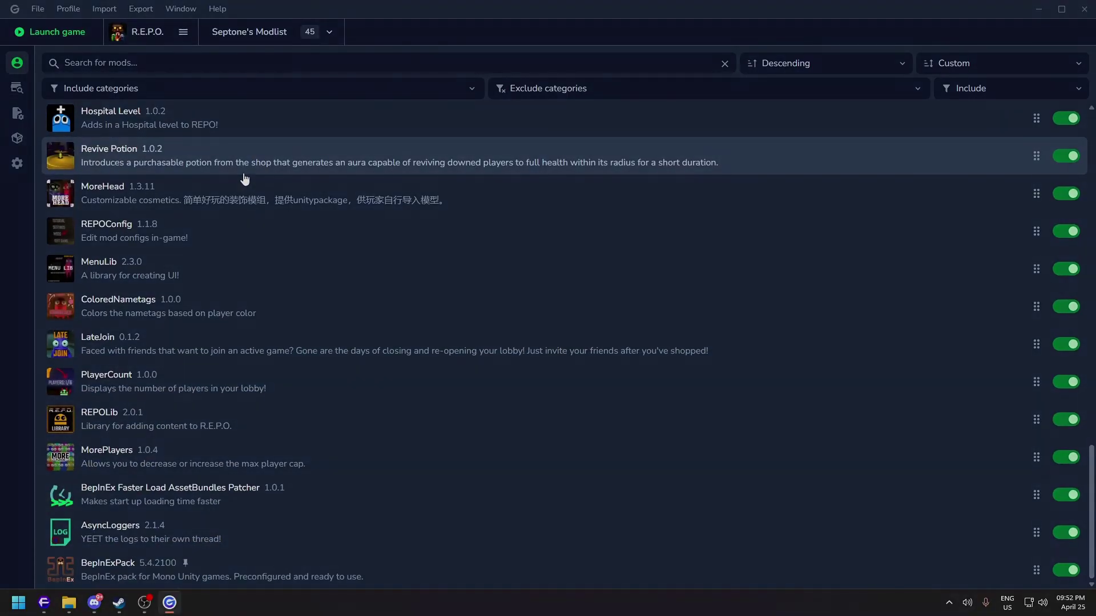
scroll(251, 189, up, 9)
scroll(256, 204, up, 7)
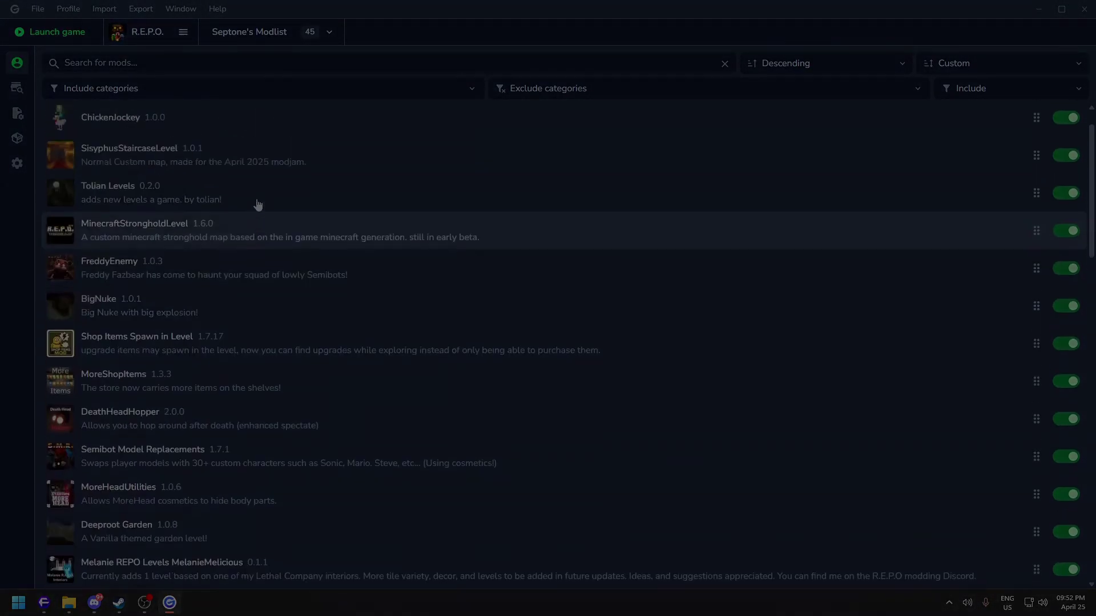